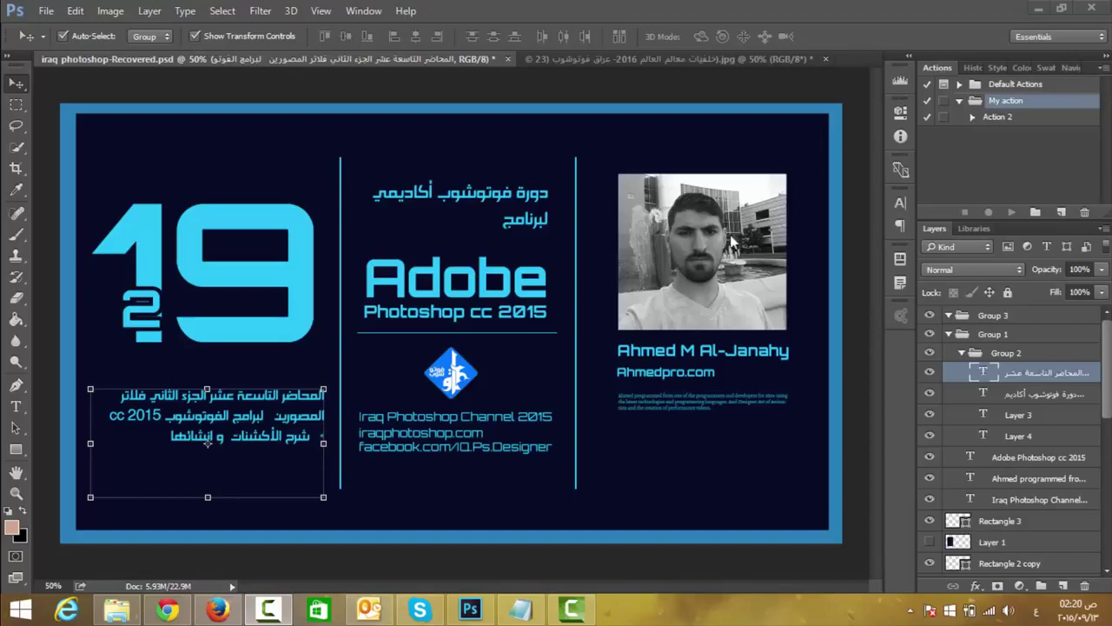
# Switch from the course title design to the city night skyline JPG document
pyautogui.click(592, 61)
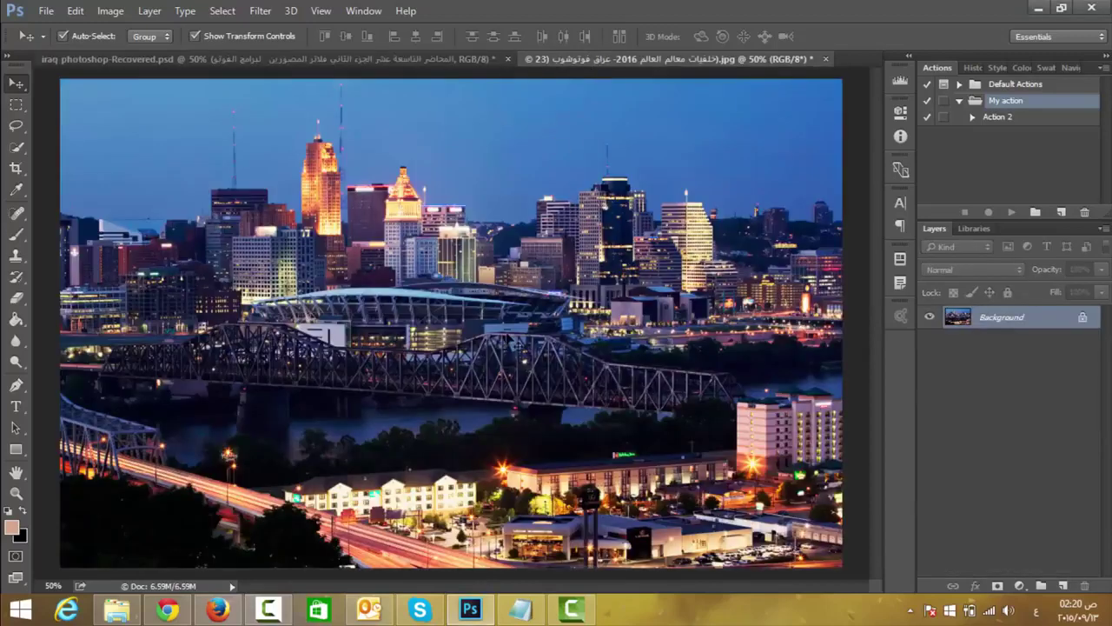
# Show the Filter menu for the skyline photo
pyautogui.click(257, 11)
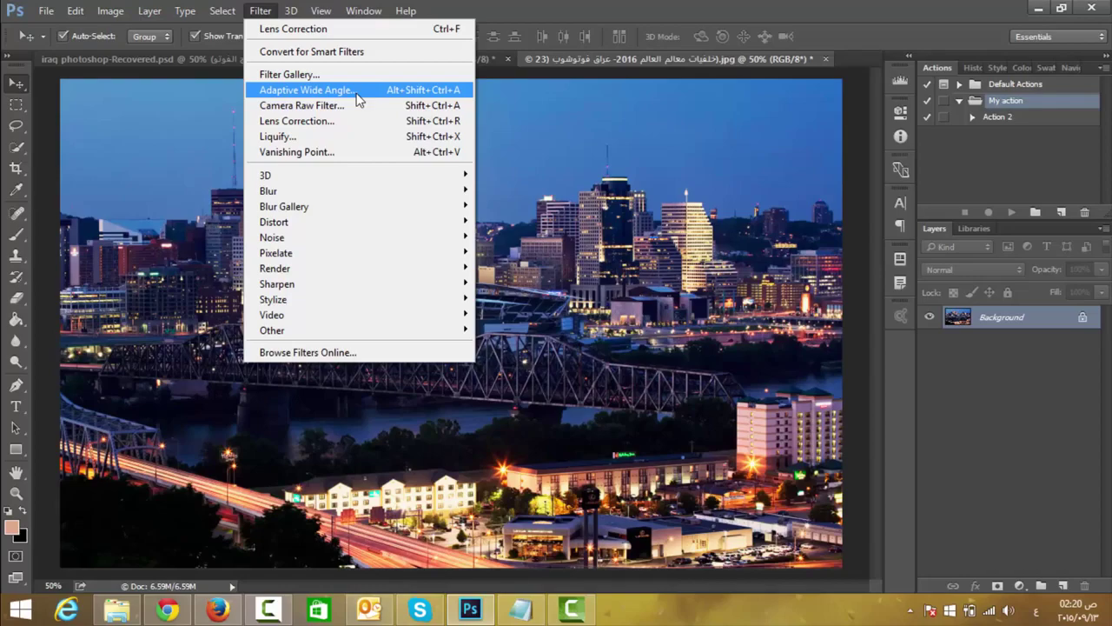
# Open Adaptive Wide Angle, bring its dialog into view, and set Correction to Fisheye
pyautogui.click(350, 90)
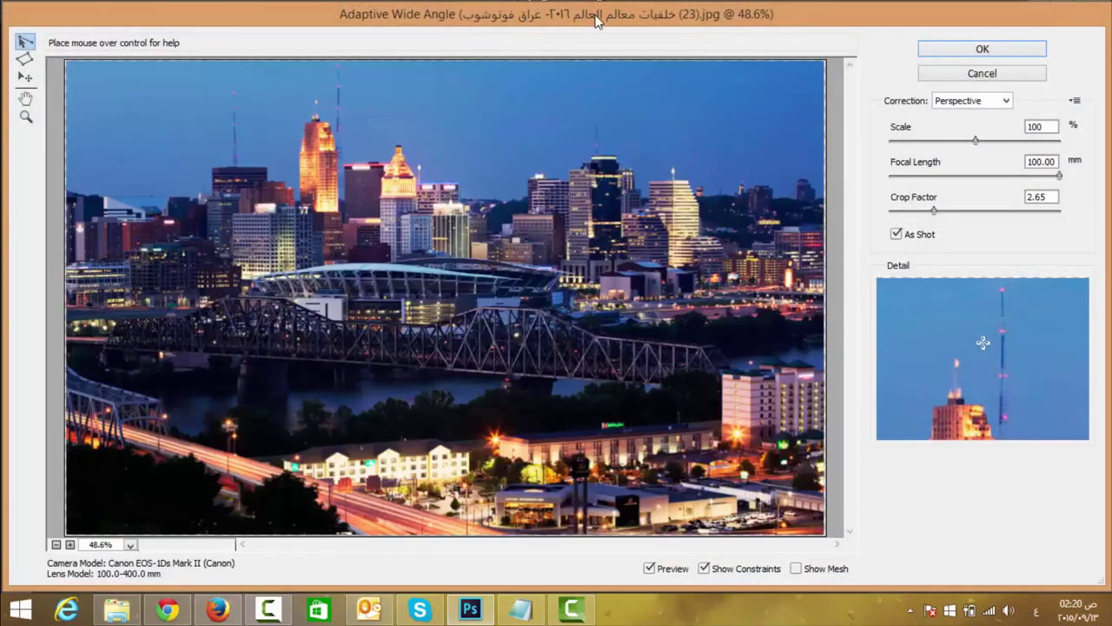
pyautogui.moveTo(591, 7)
pyautogui.mouseDown()
pyautogui.moveTo(557, 236)
pyautogui.moveTo(592, 271)
pyautogui.moveTo(576, 155)
pyautogui.moveTo(585, 39)
pyautogui.mouseUp()
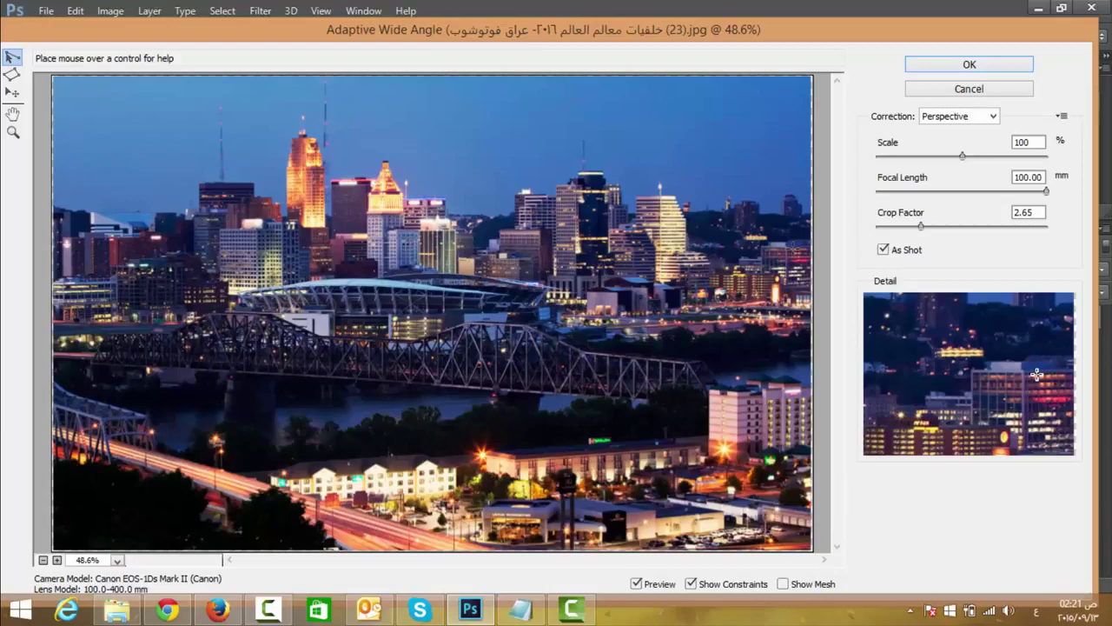
pyautogui.click(993, 116)
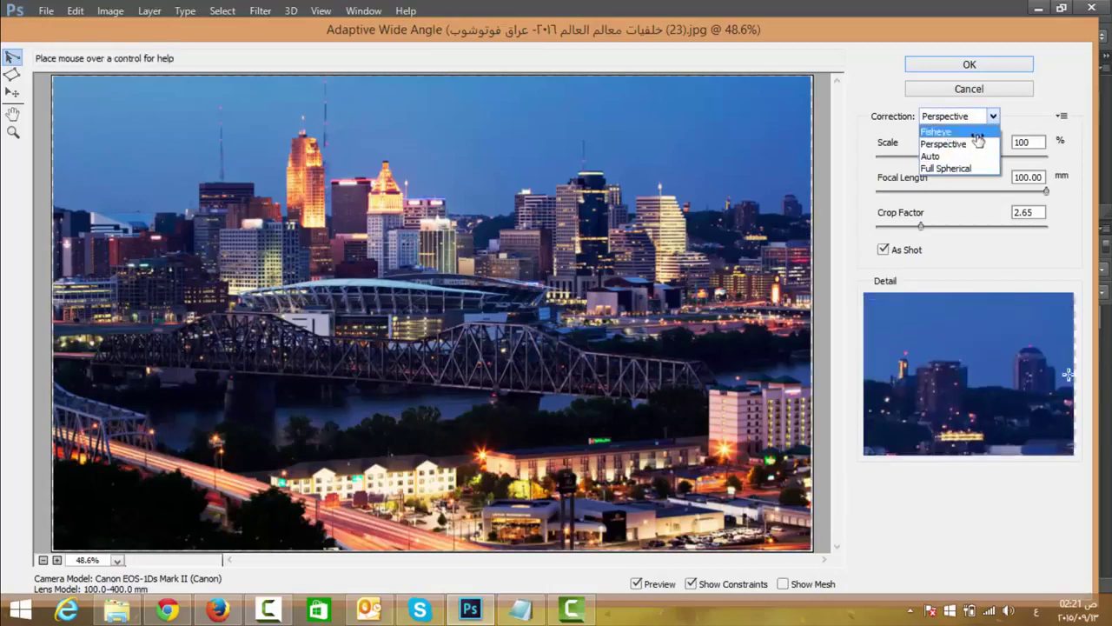
pyautogui.click(973, 141)
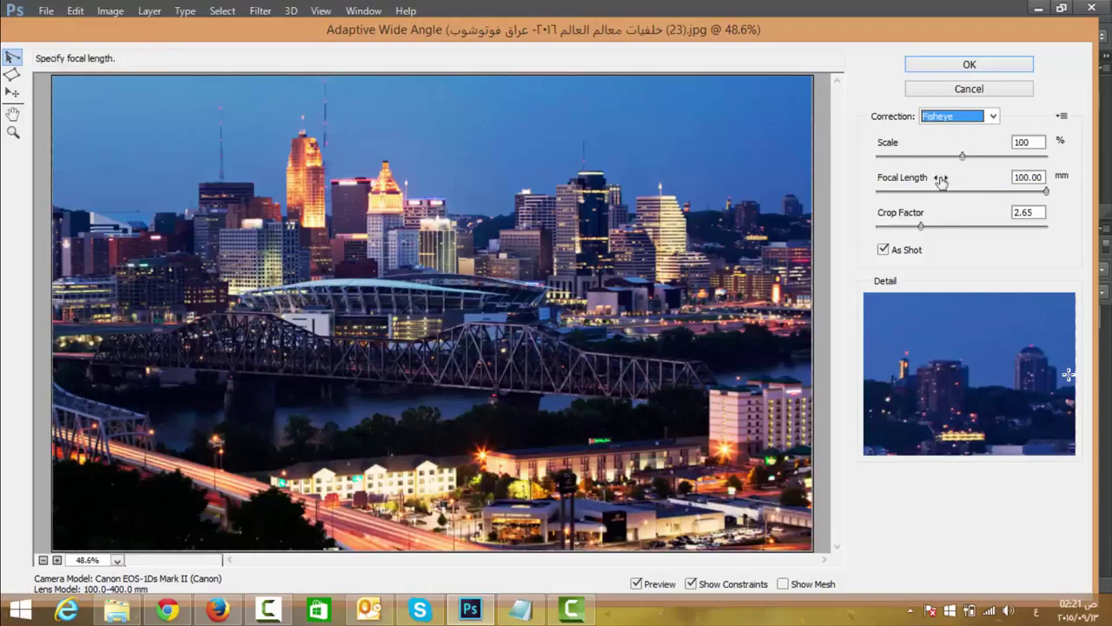
# Tune Fisheye Scale, Focal Length, Crop Factor and As Shot, finishing at Scale 69%
pyautogui.moveTo(962, 156); pyautogui.dragTo(981, 155)
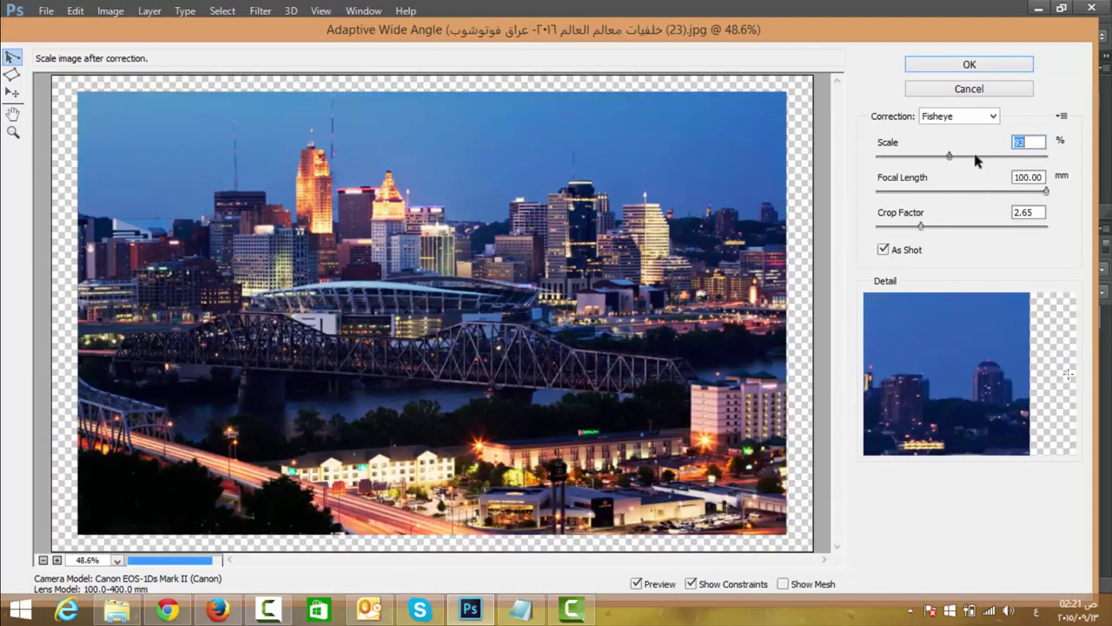
pyautogui.press('Up')
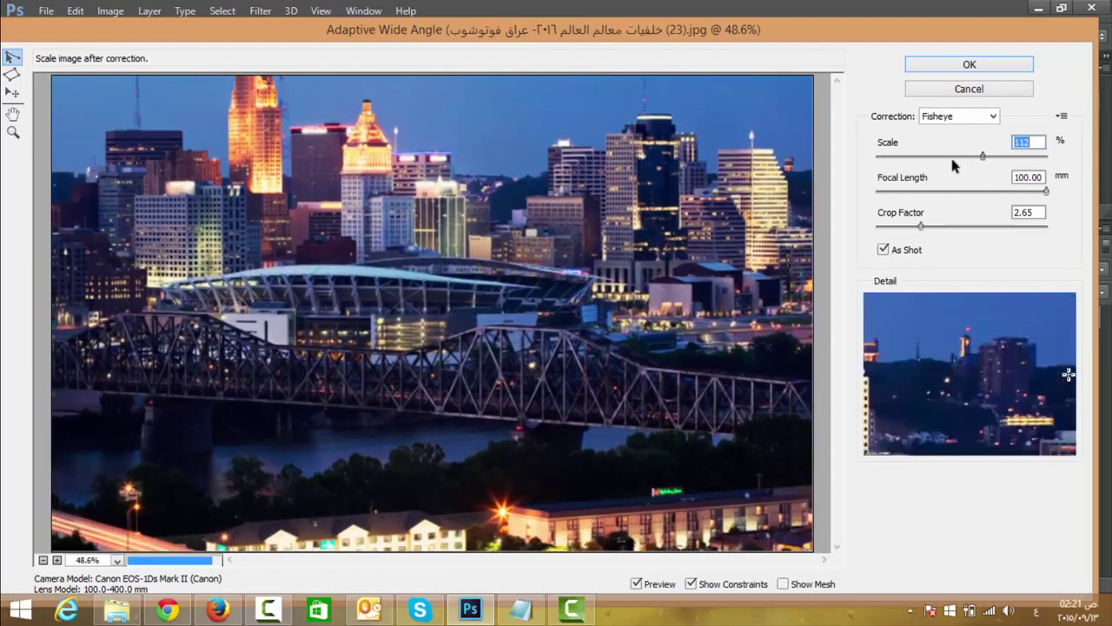
pyautogui.moveTo(983, 155)
pyautogui.mouseDown()
pyautogui.moveTo(864, 156)
pyautogui.moveTo(929, 157)
pyautogui.mouseUp()
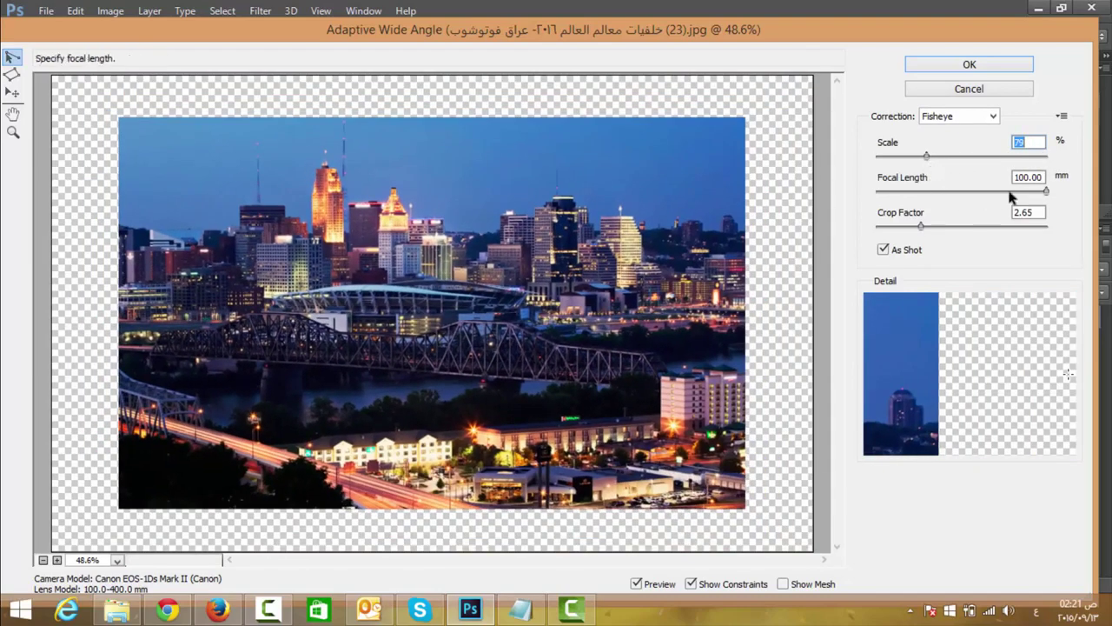
pyautogui.moveTo(1014, 192)
pyautogui.mouseDown()
pyautogui.moveTo(912, 192)
pyautogui.moveTo(1032, 192)
pyautogui.mouseUp()
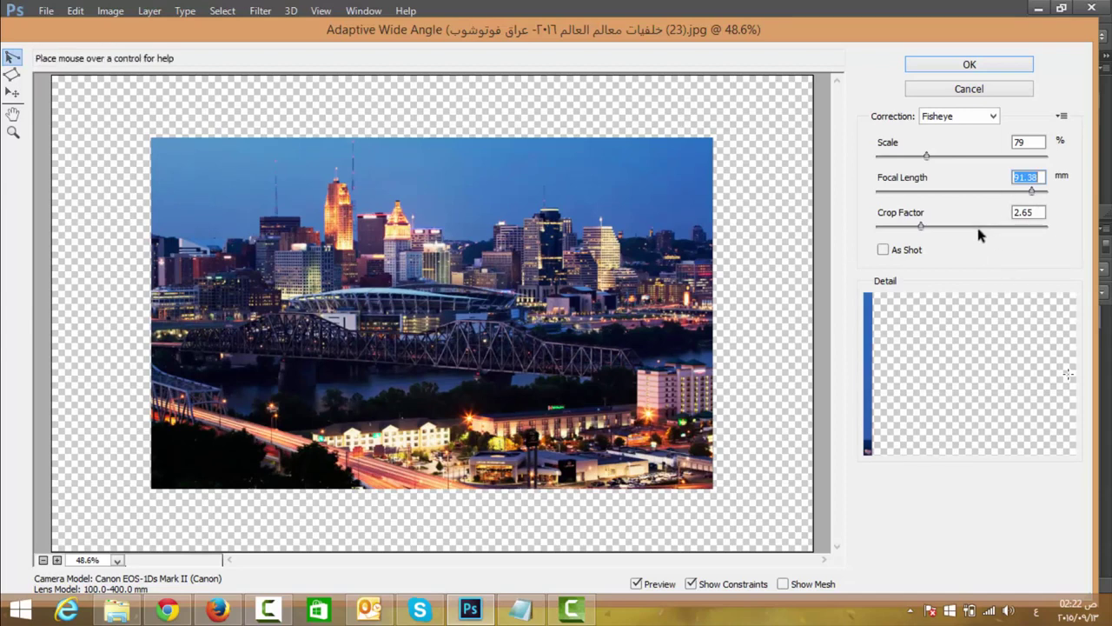
pyautogui.moveTo(924, 228)
pyautogui.mouseDown()
pyautogui.moveTo(1002, 229)
pyautogui.moveTo(894, 228)
pyautogui.mouseUp()
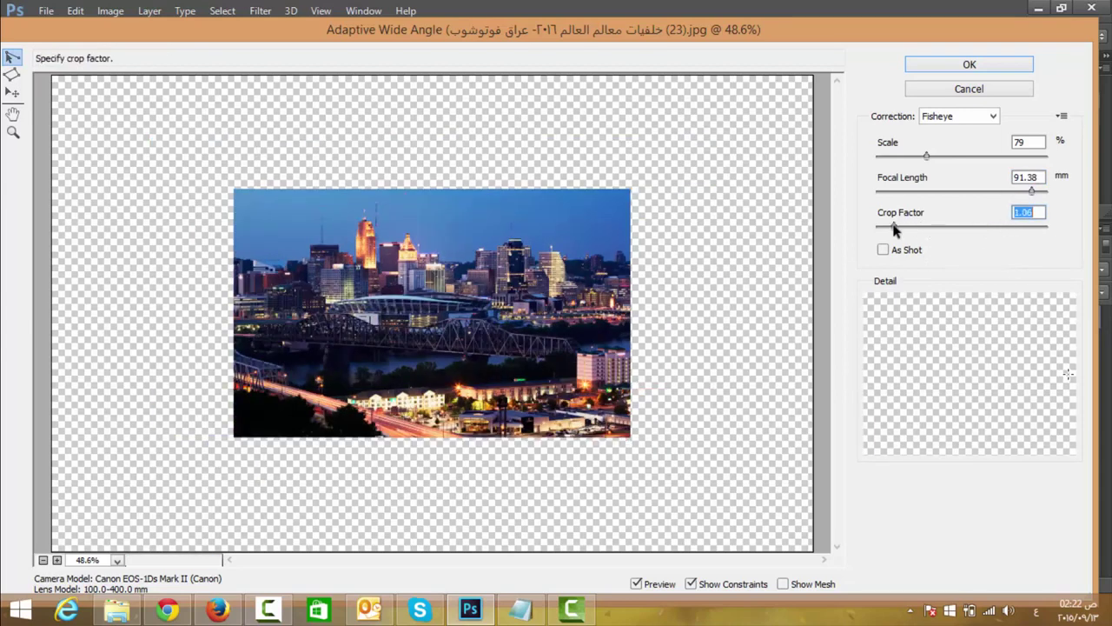
pyautogui.moveTo(1031, 190); pyautogui.dragTo(887, 192)
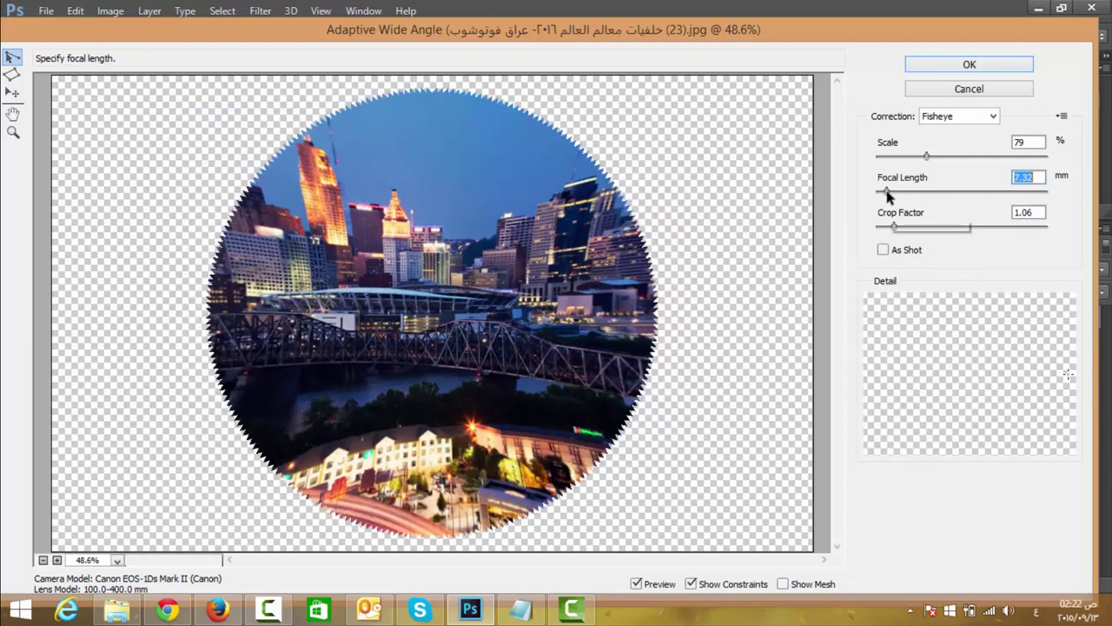
pyautogui.moveTo(888, 198); pyautogui.dragTo(922, 198)
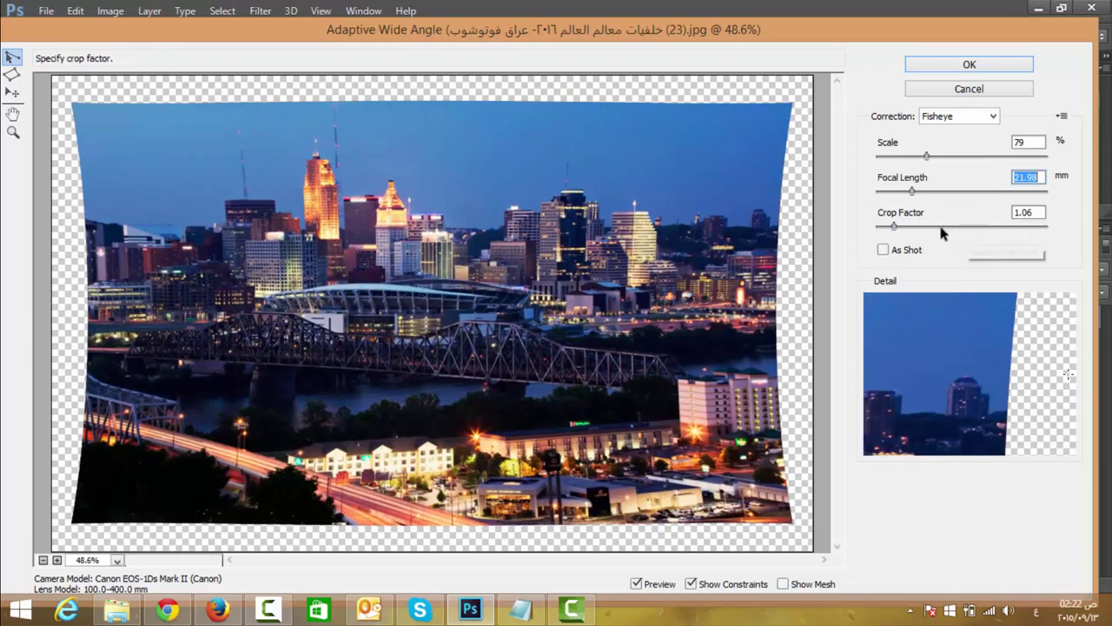
pyautogui.moveTo(895, 226); pyautogui.dragTo(1015, 226)
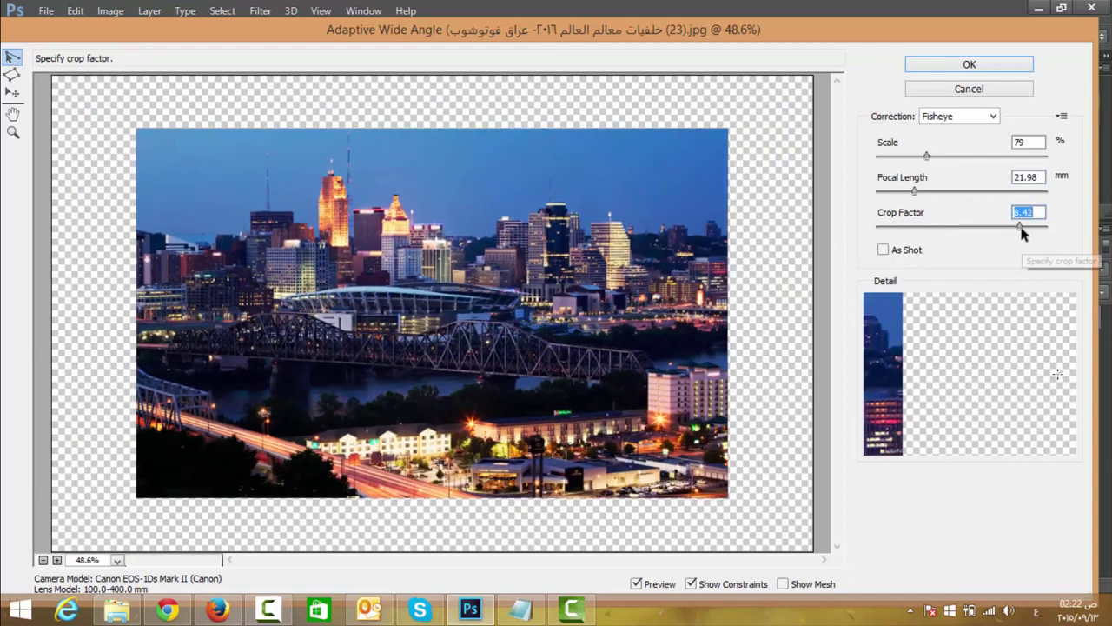
pyautogui.moveTo(1021, 227)
pyautogui.mouseDown()
pyautogui.moveTo(1040, 228)
pyautogui.moveTo(906, 227)
pyautogui.mouseUp()
pyautogui.click(895, 249)
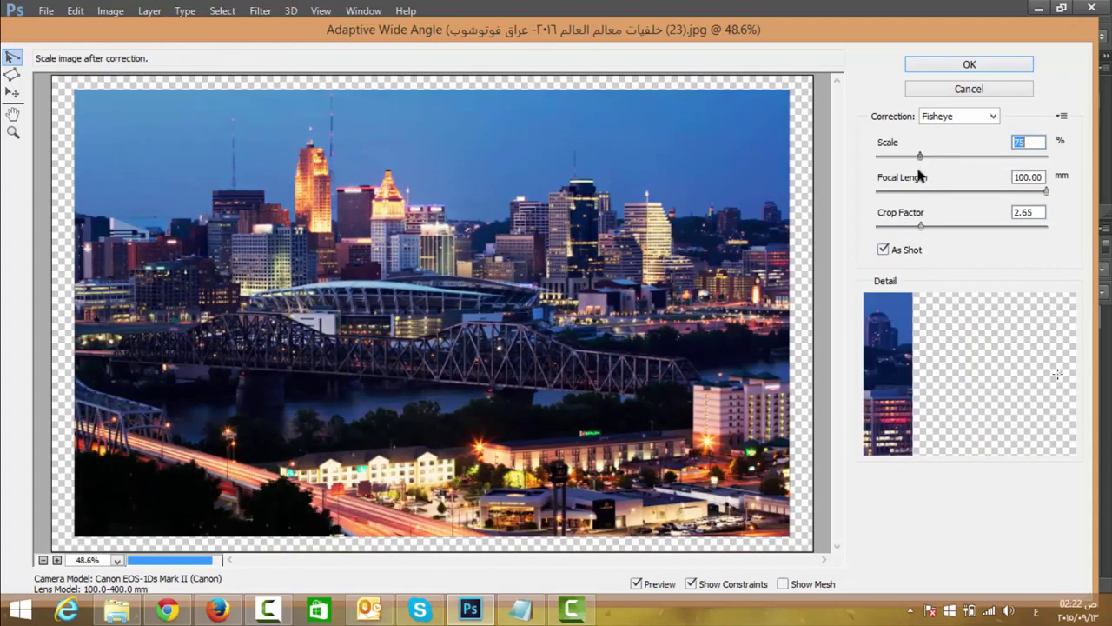
pyautogui.moveTo(930, 162)
pyautogui.mouseDown()
pyautogui.moveTo(913, 174)
pyautogui.moveTo(914, 191)
pyautogui.moveTo(885, 192)
pyautogui.mouseUp()
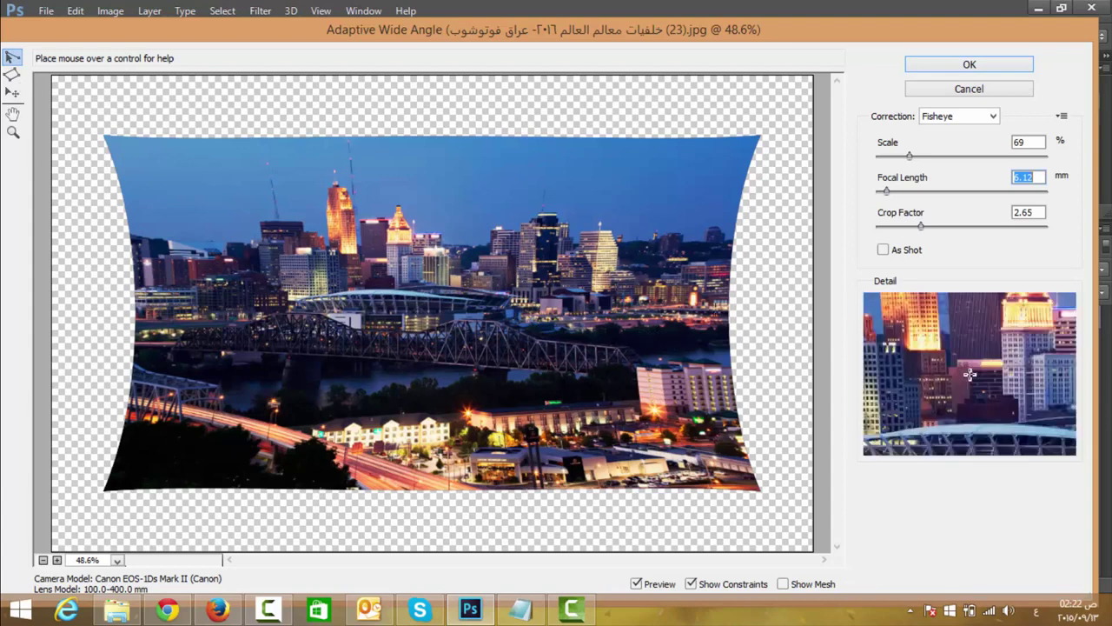
# Trace a polygon constraint from the hotel along the river bank and bridge
pyautogui.click(13, 75)
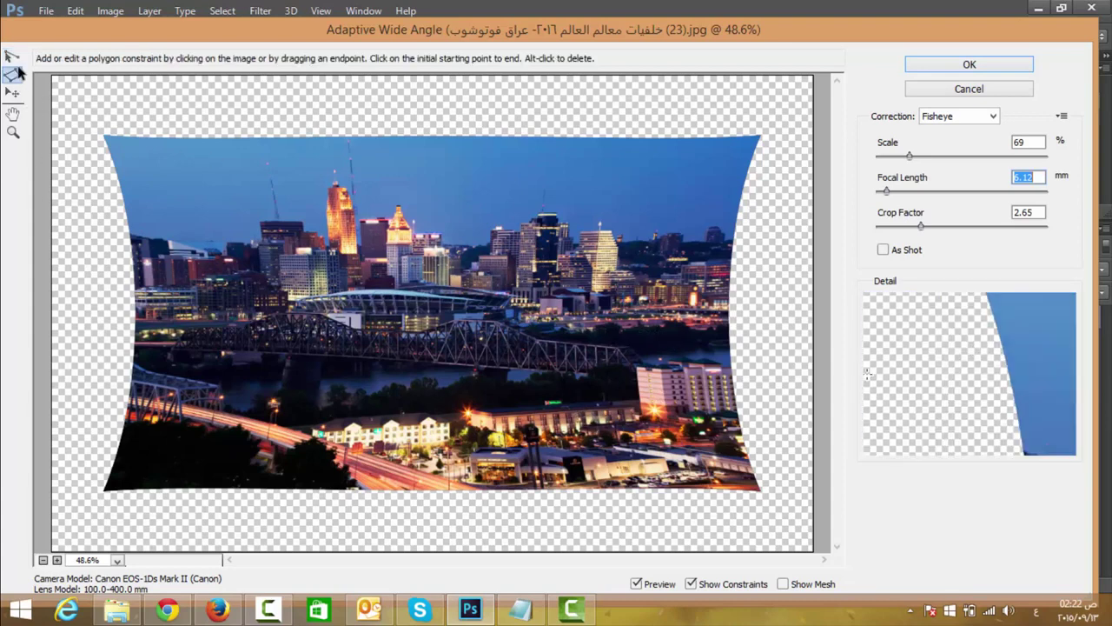
pyautogui.click(620, 323)
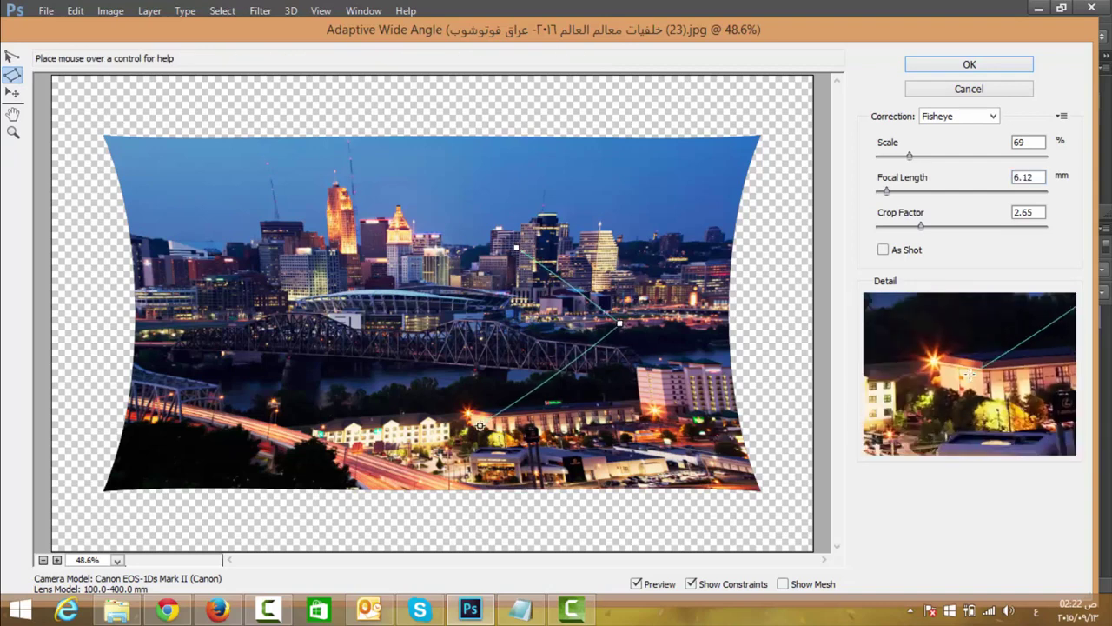
pyautogui.click(658, 354)
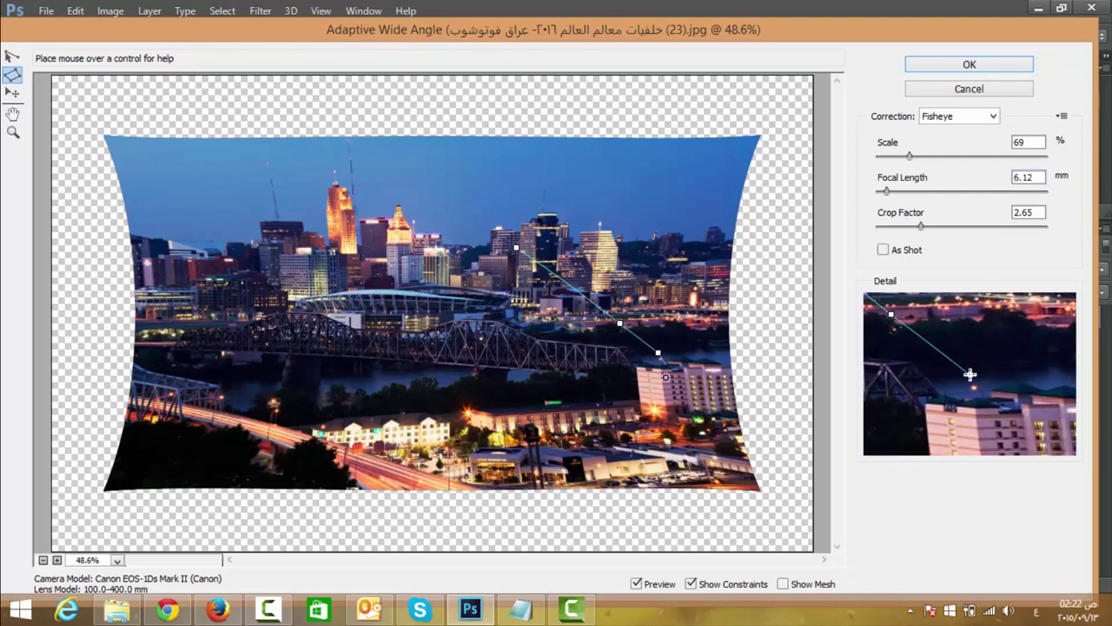
pyautogui.click(639, 397)
pyautogui.click(461, 377)
pyautogui.click(349, 372)
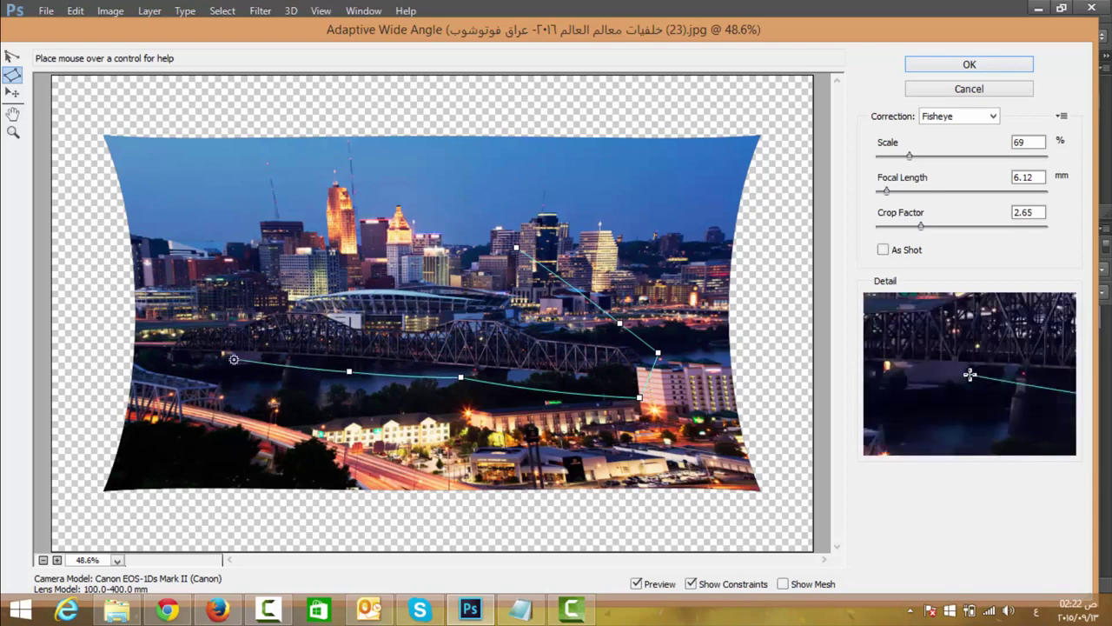
pyautogui.click(233, 358)
pyautogui.click(167, 370)
pyautogui.click(159, 325)
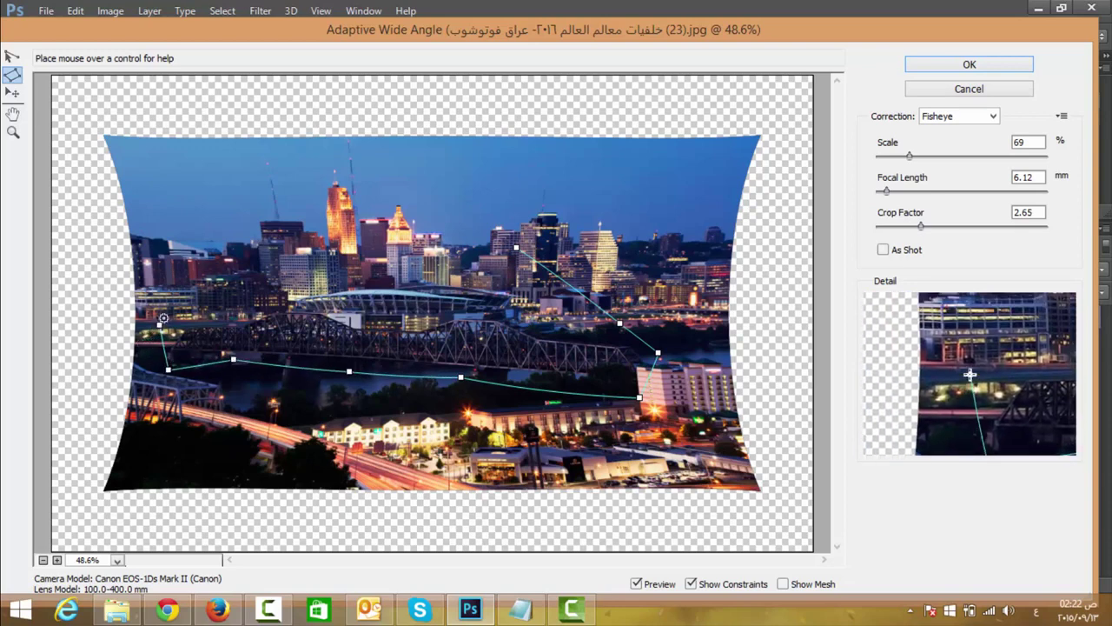
pyautogui.click(251, 311)
# Continue the constraint over the stadium roof, close the shape, and apply the filter
pyautogui.click(322, 296)
pyautogui.click(370, 322)
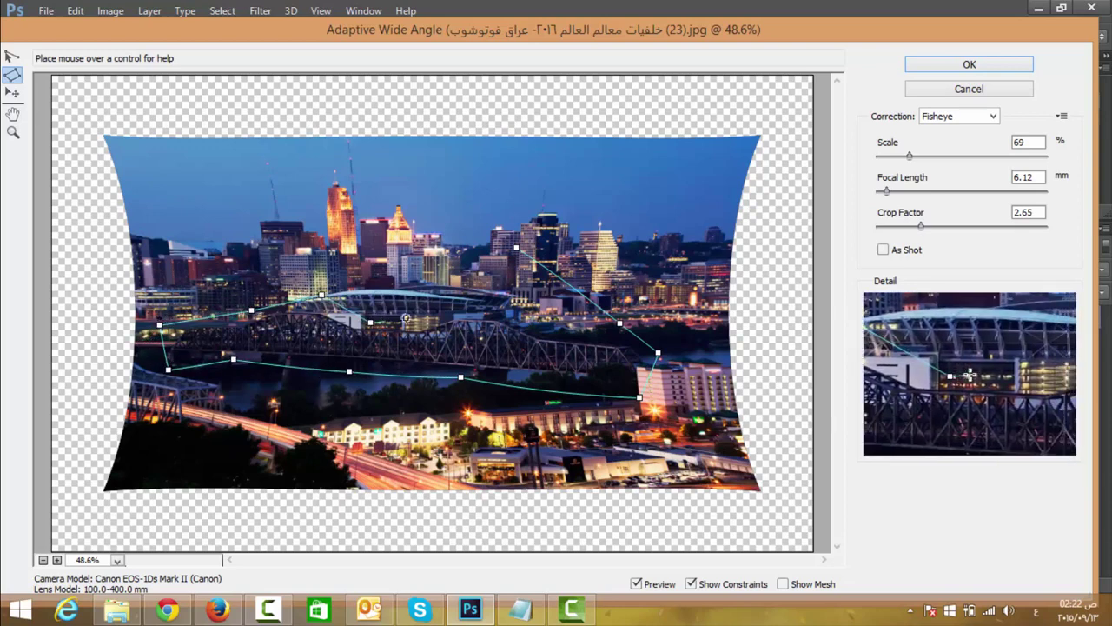
pyautogui.click(409, 316)
pyautogui.click(498, 316)
pyautogui.click(562, 331)
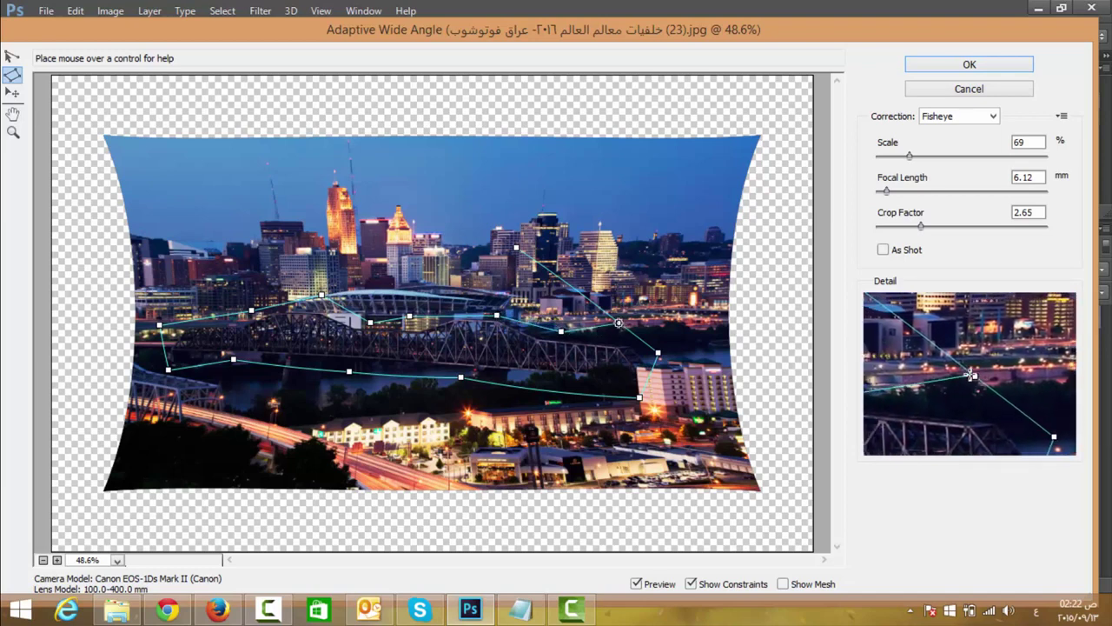
pyautogui.click(623, 325)
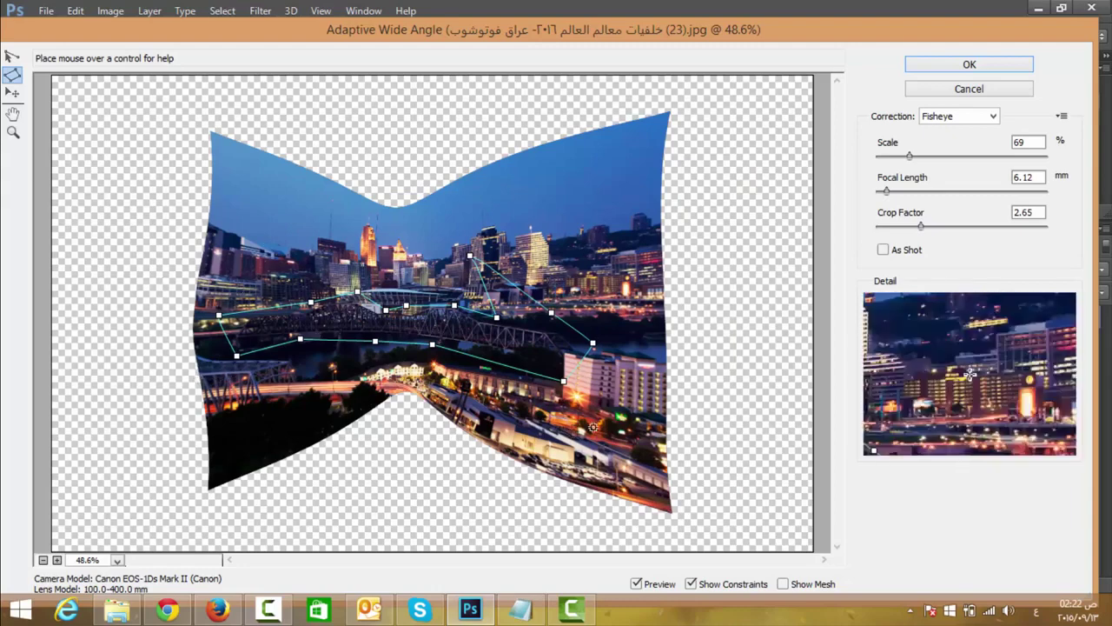
pyautogui.click(1002, 67)
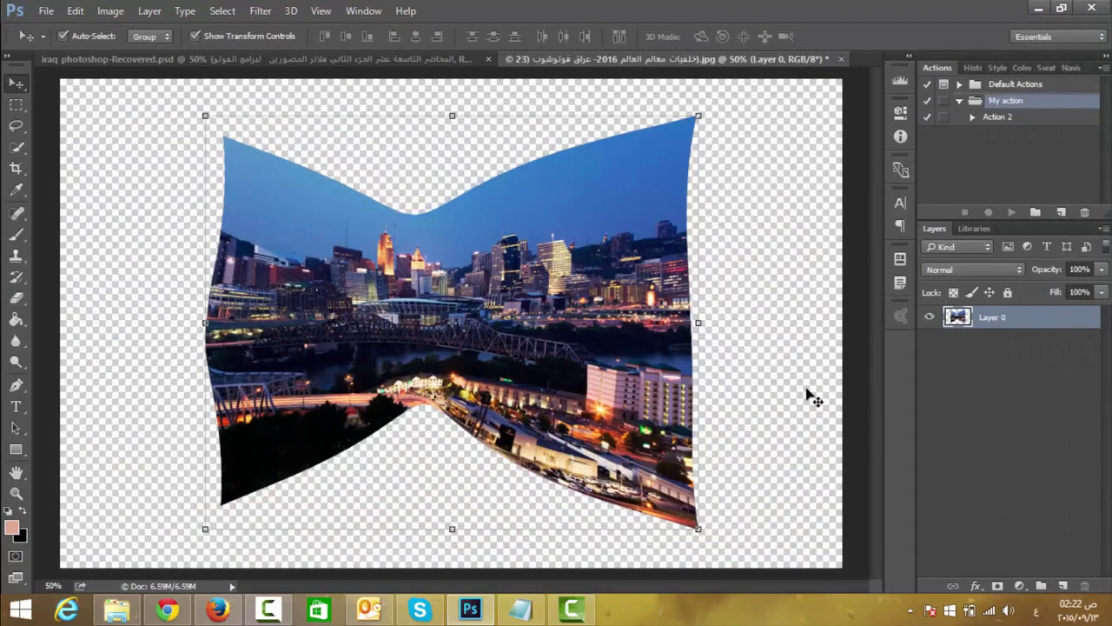
# Cancel a free transform, revert the photo to its unwarped original with F12, and reopen Filter
pyautogui.click(698, 114)
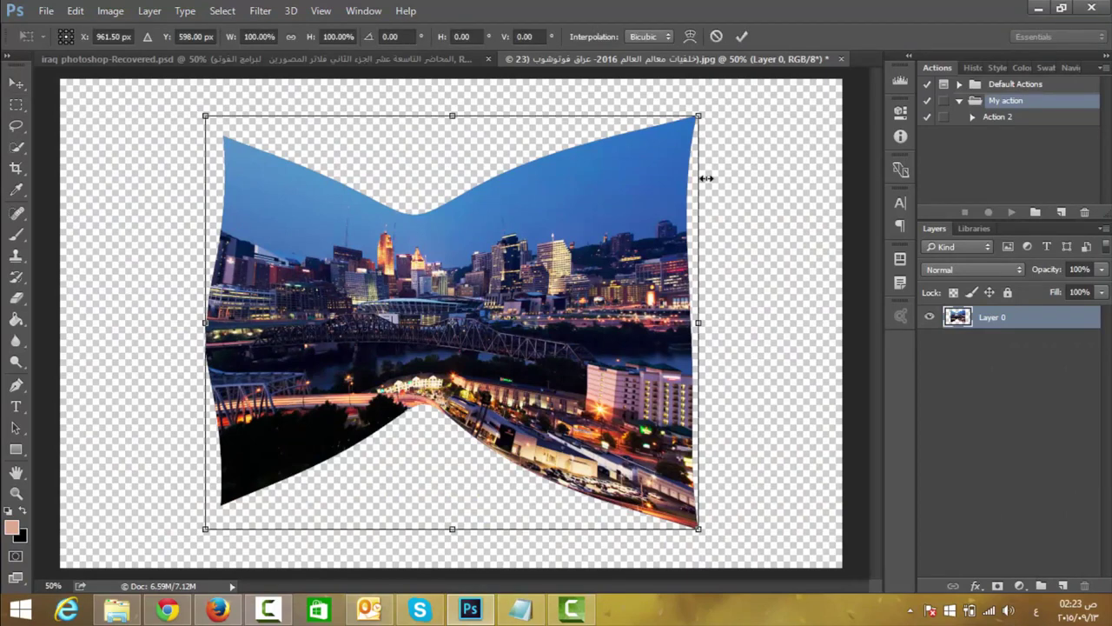
pyautogui.press('Return')
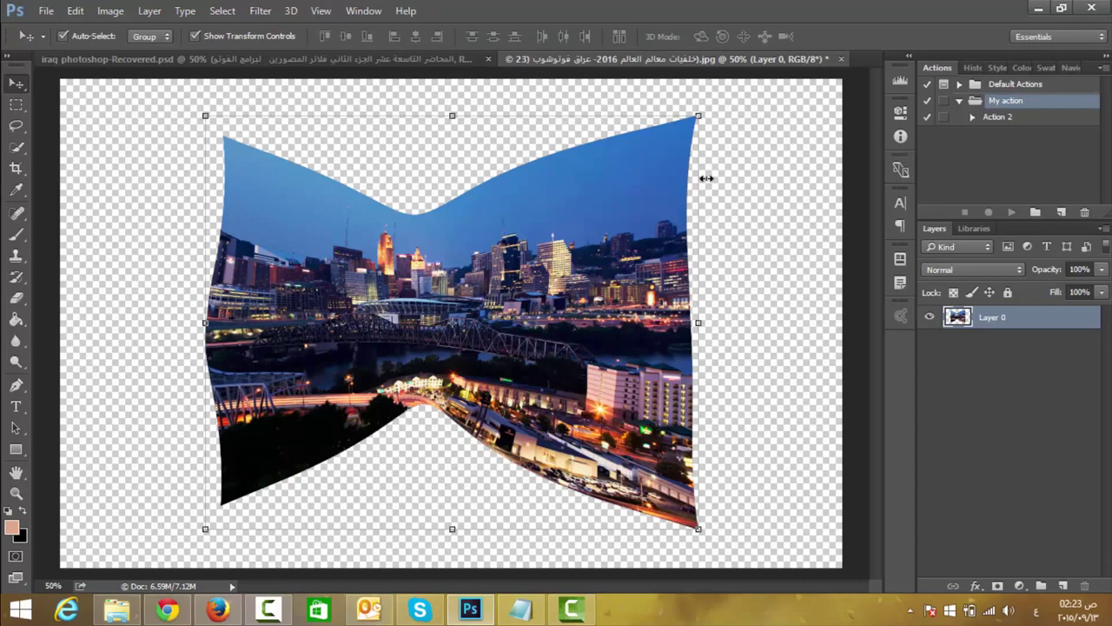
pyautogui.press('ctrl')
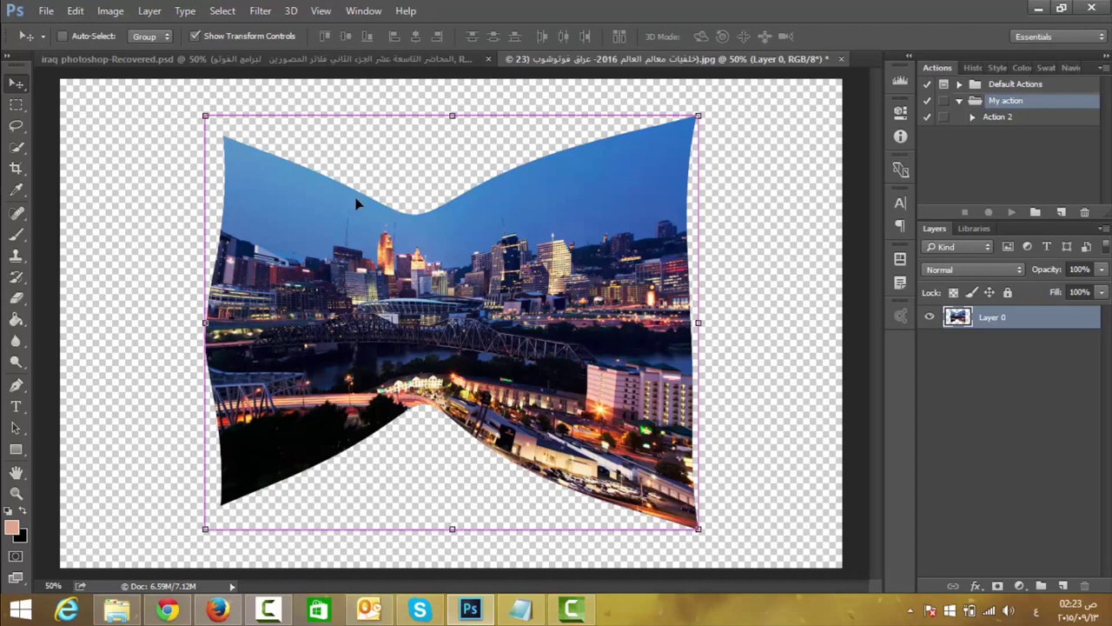
pyautogui.press('F12')
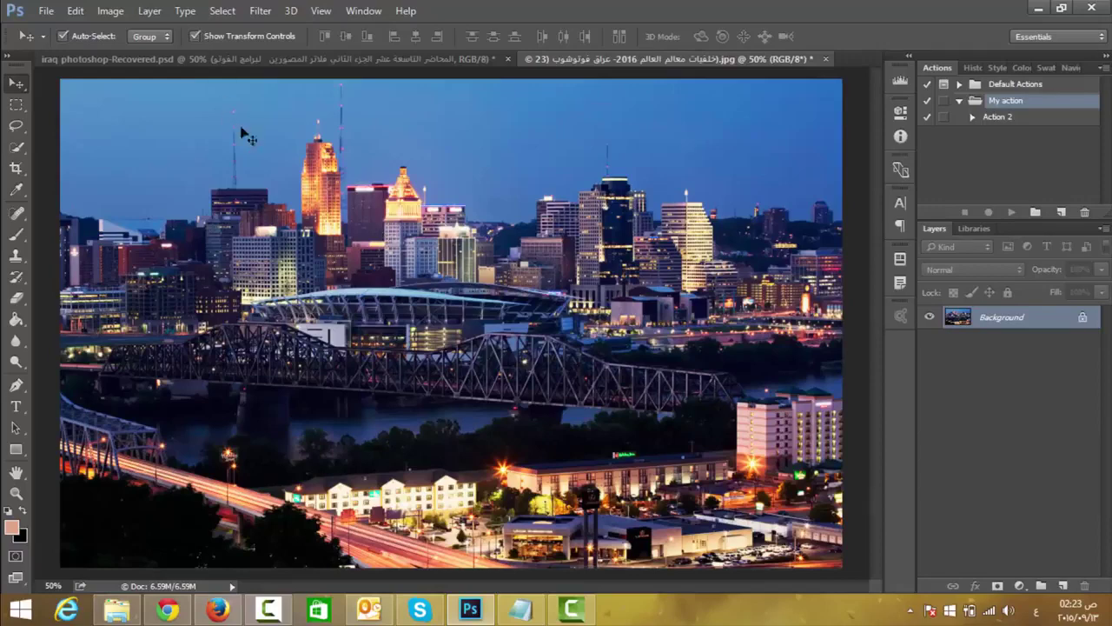
pyautogui.click(267, 13)
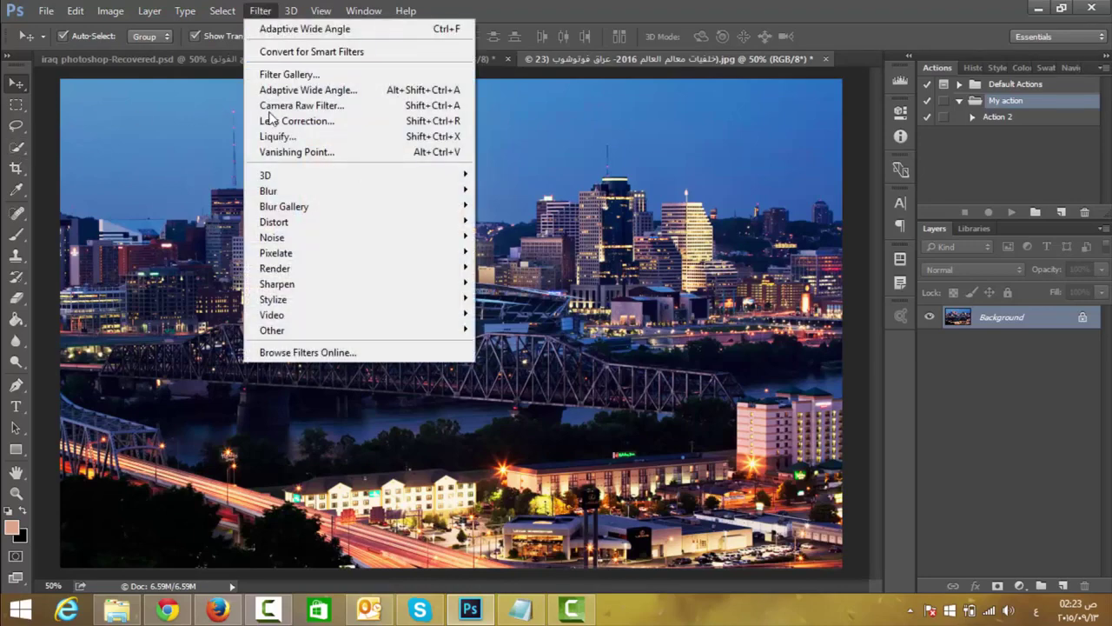
pyautogui.click(363, 109)
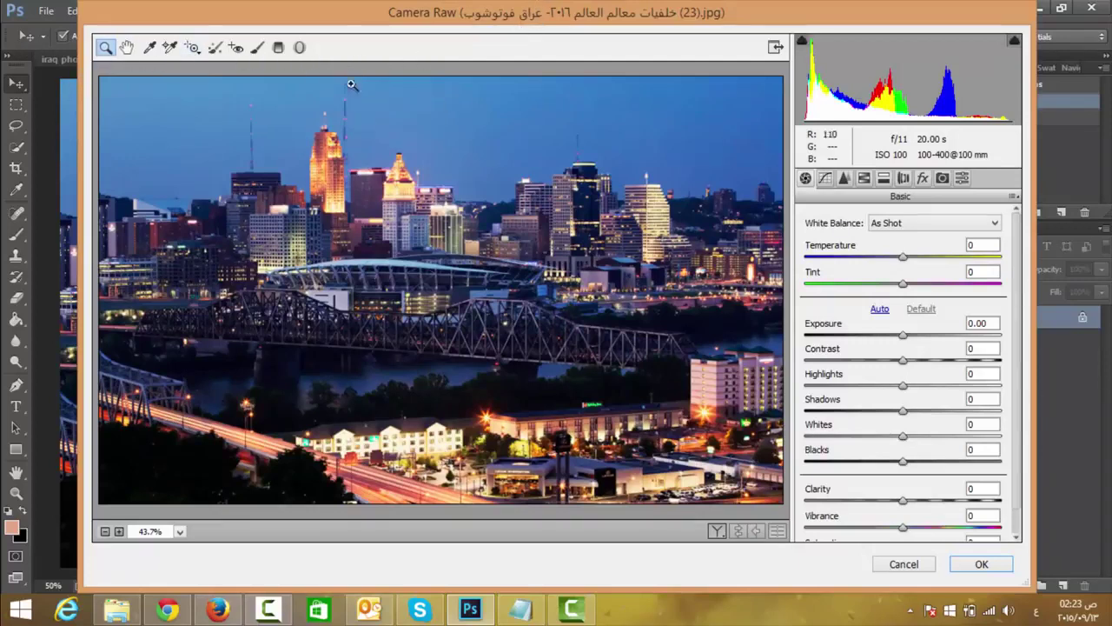
pyautogui.click(824, 179)
pyautogui.click(805, 178)
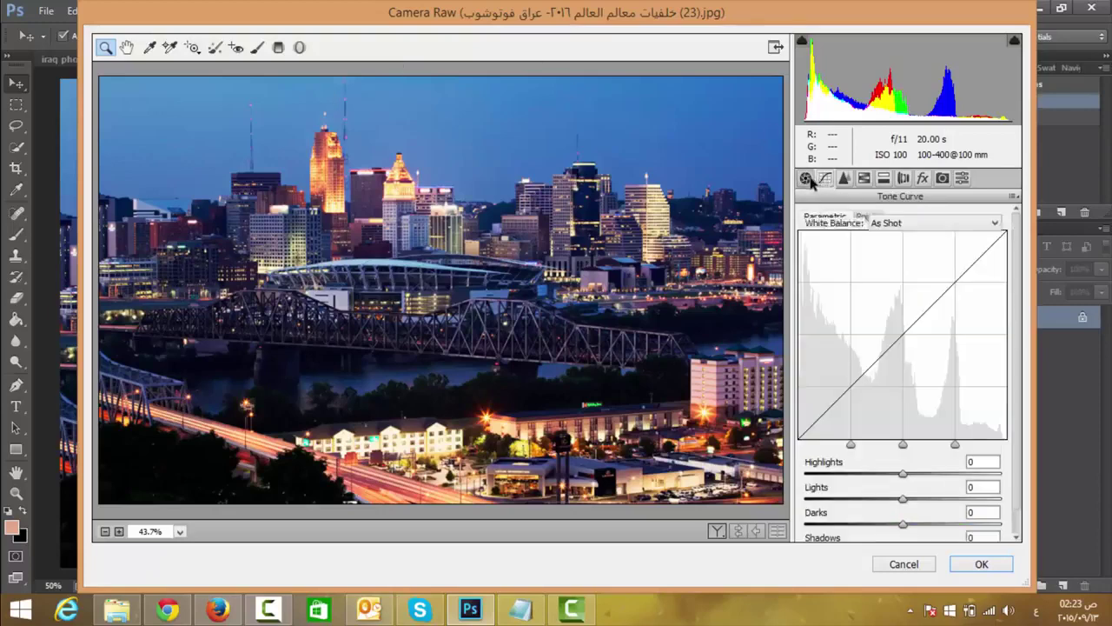
pyautogui.click(824, 179)
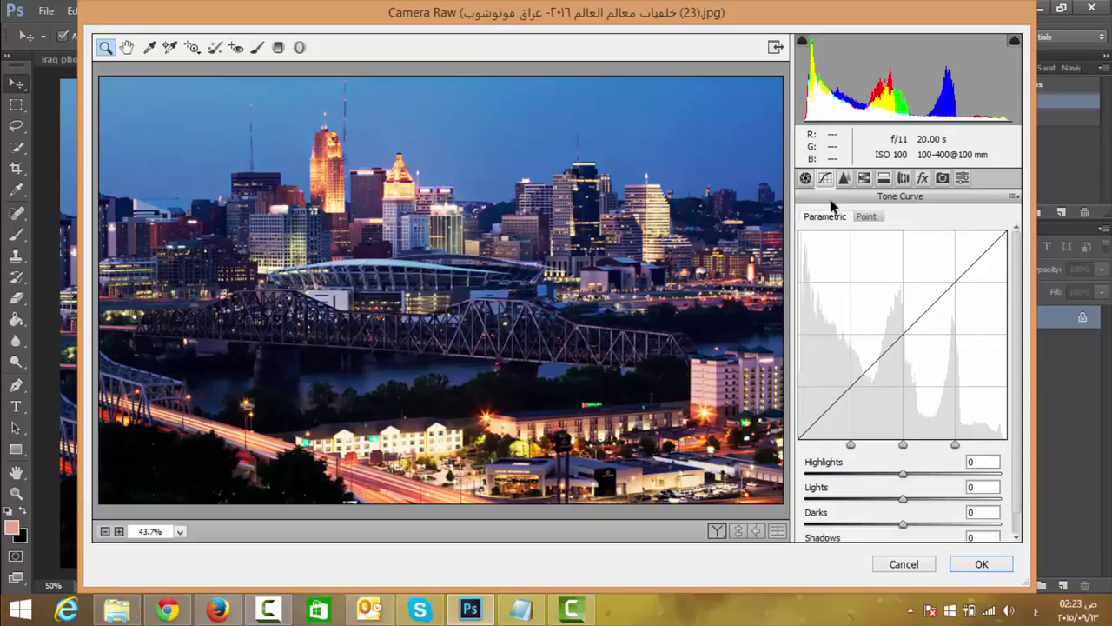
pyautogui.click(863, 178)
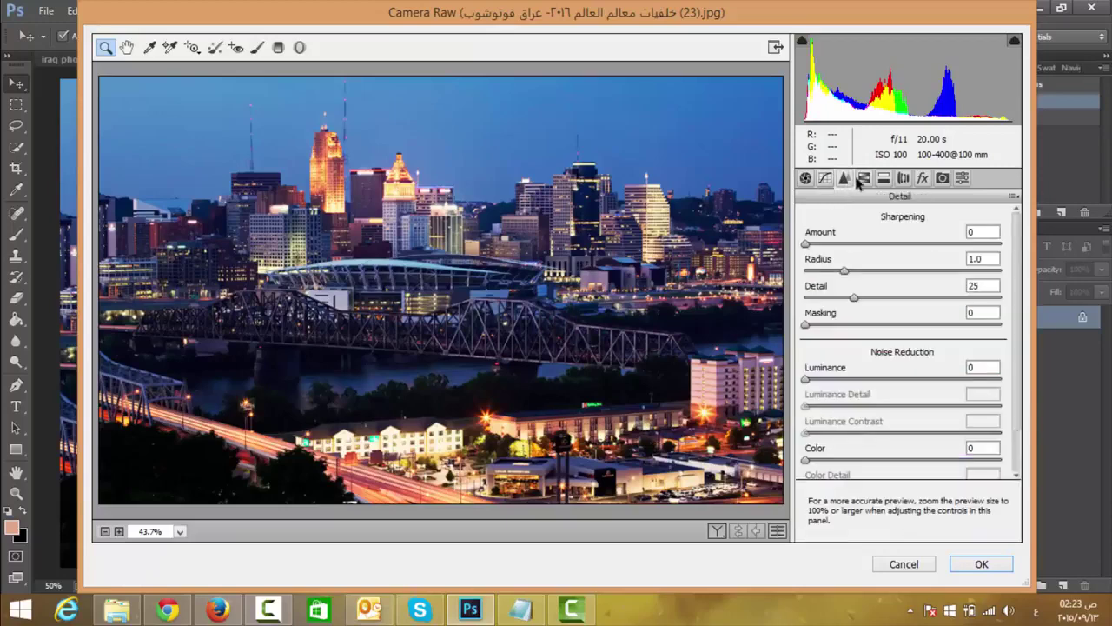
pyautogui.click(864, 179)
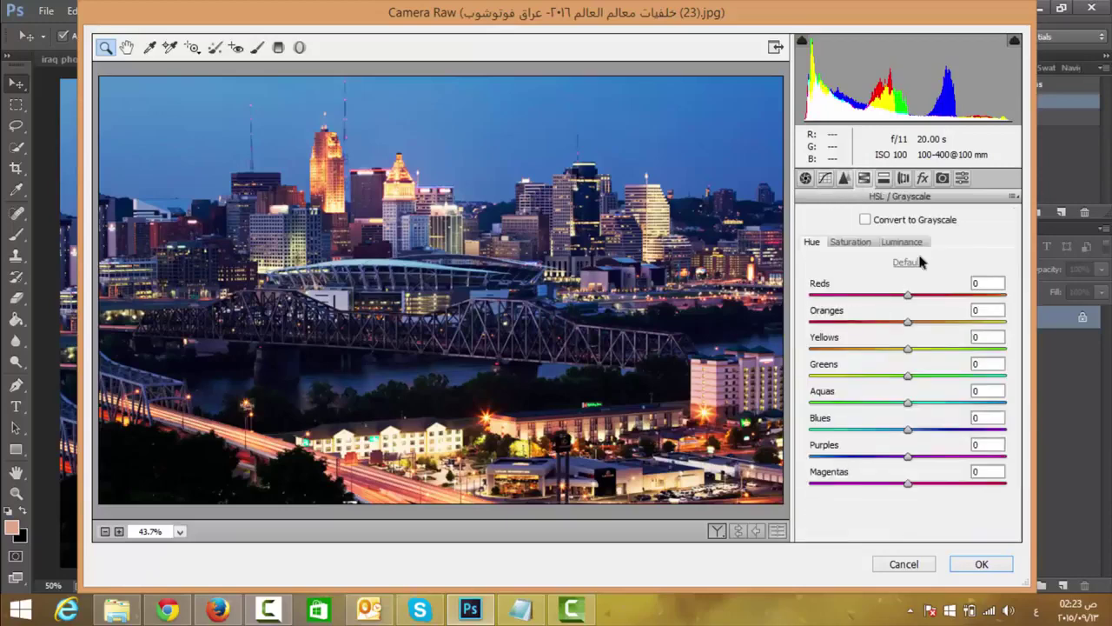
pyautogui.click(884, 178)
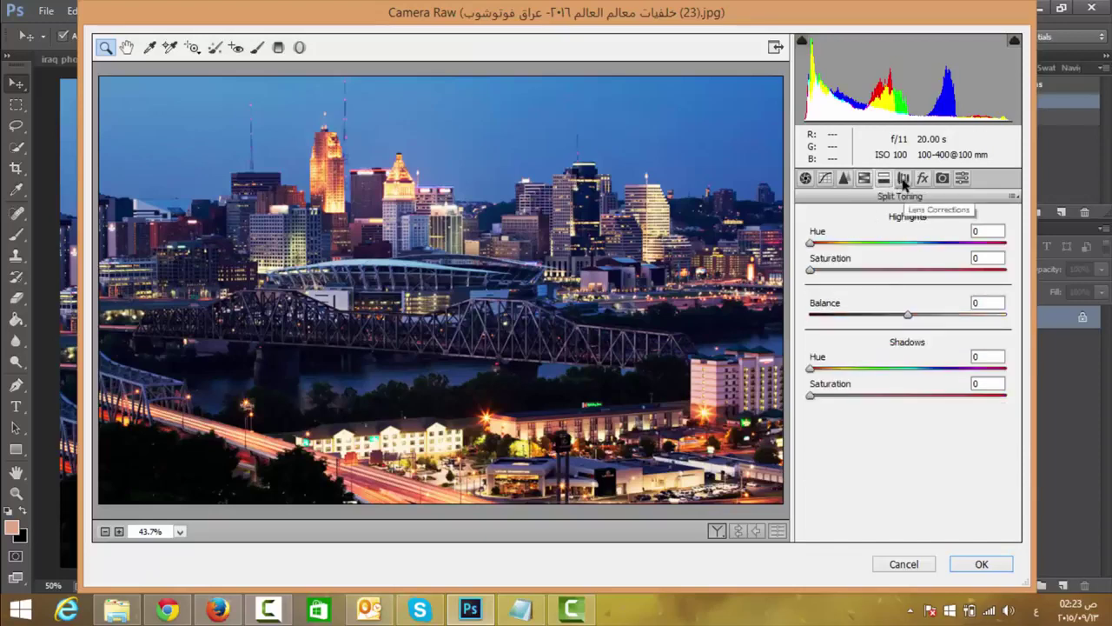
pyautogui.click(900, 179)
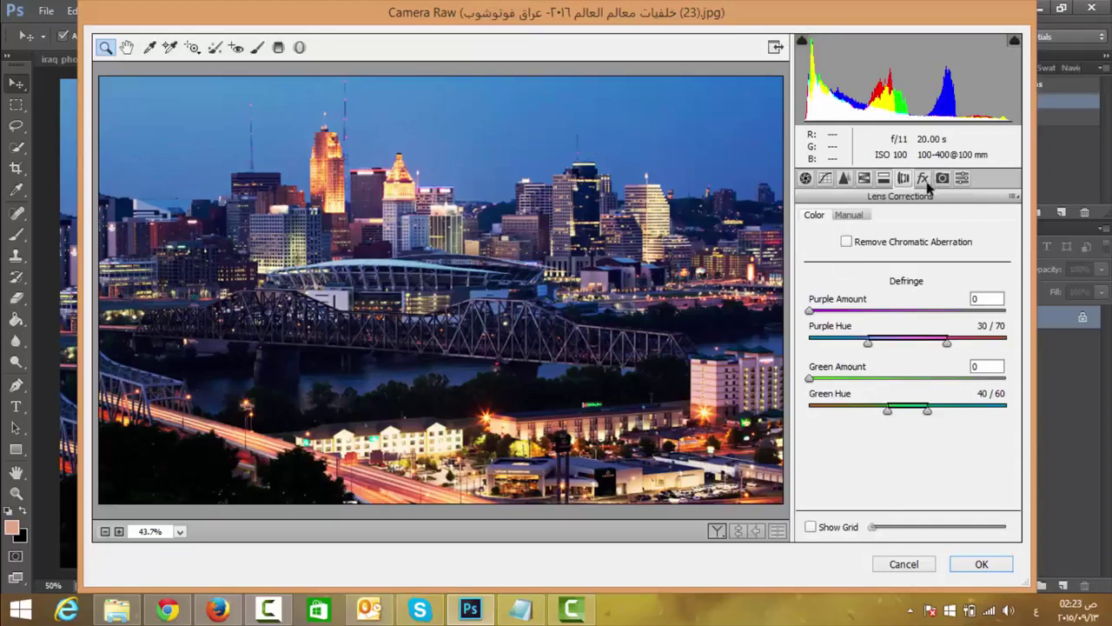
pyautogui.click(923, 179)
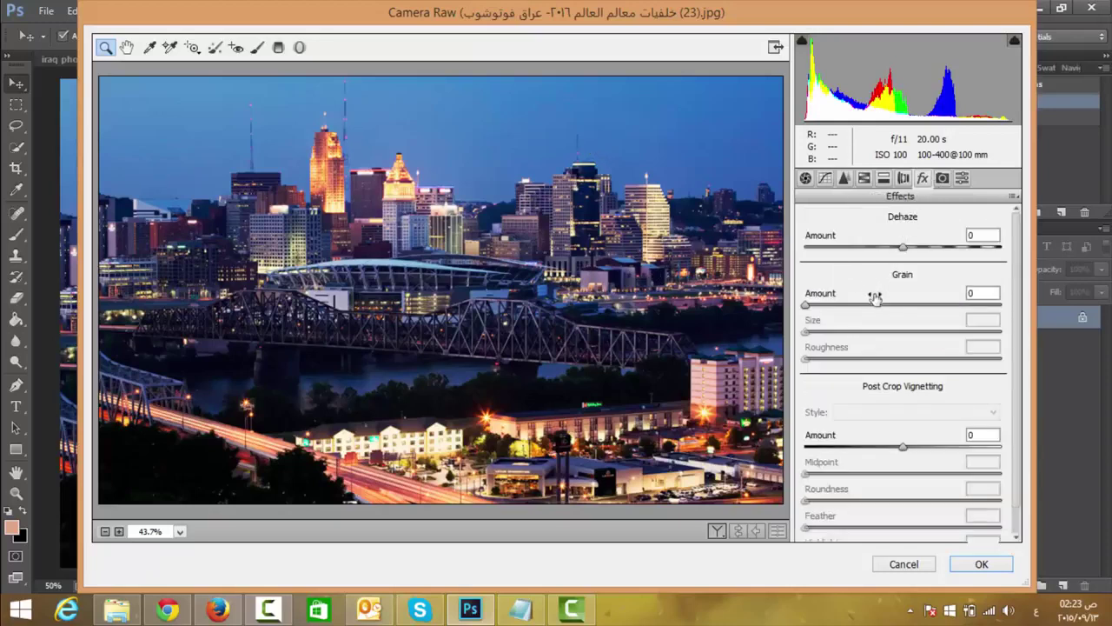
pyautogui.click(943, 179)
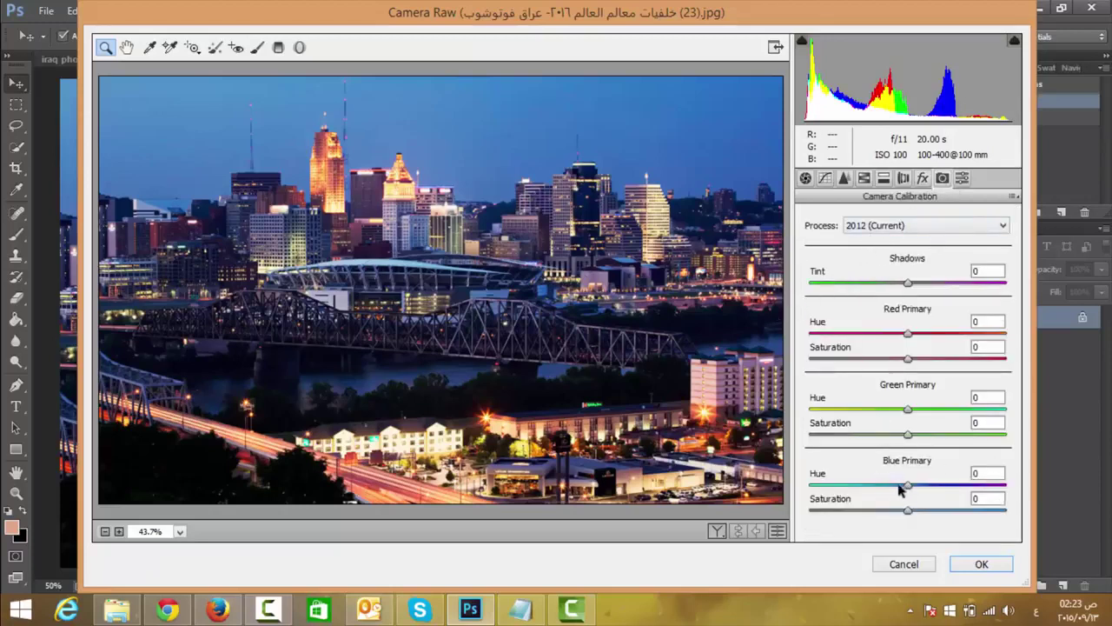
pyautogui.click(961, 178)
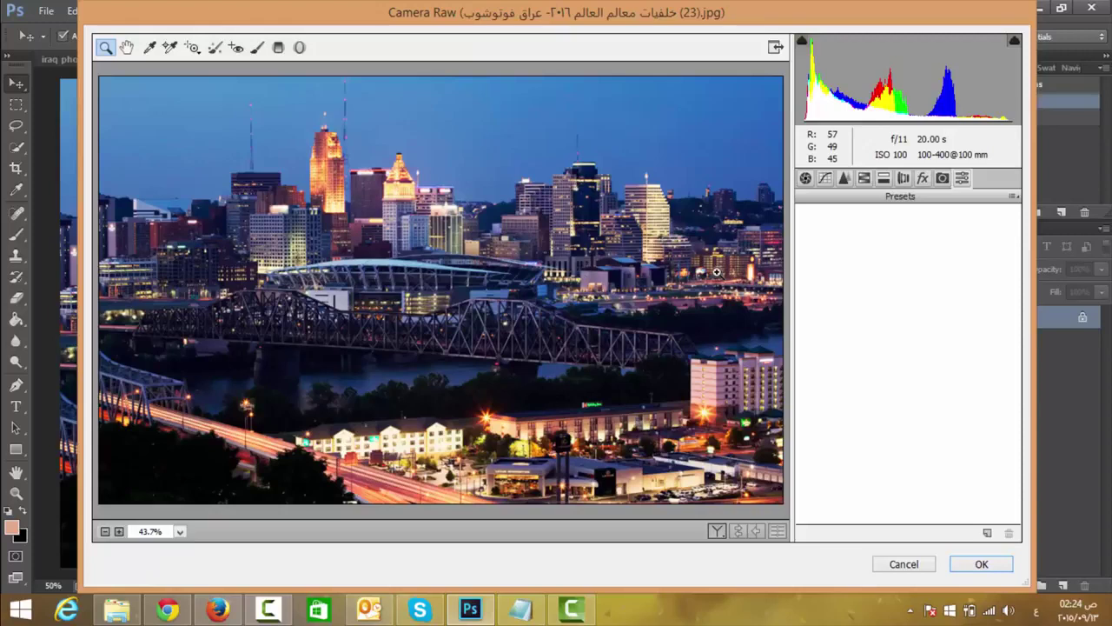
pyautogui.click(806, 178)
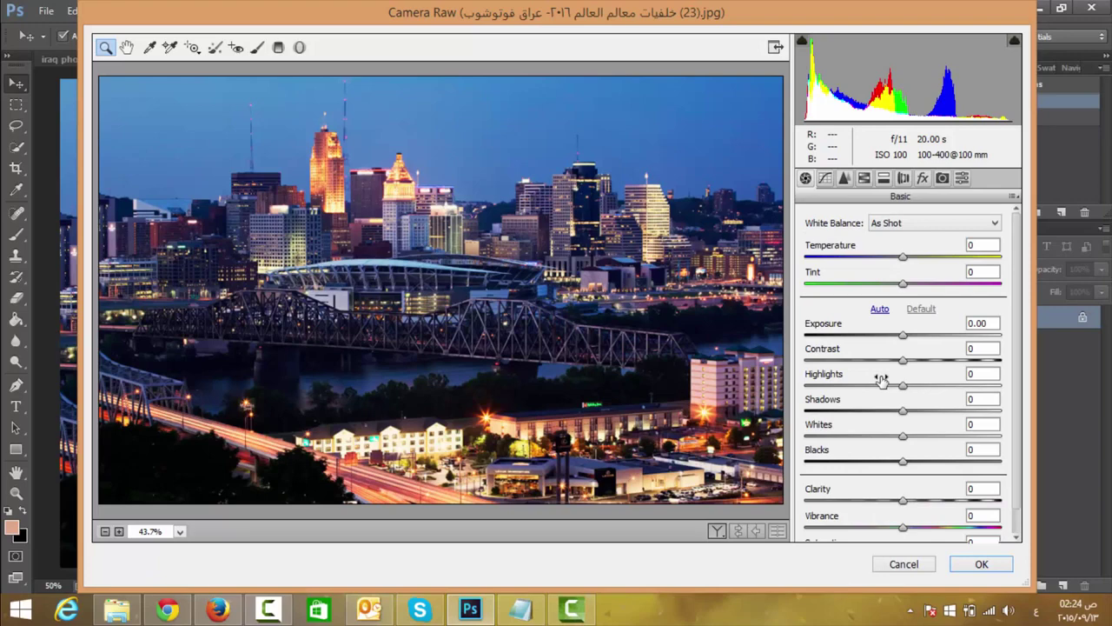
# Try Auto white balance against the original, then set White Balance to Custom
pyautogui.click(888, 221)
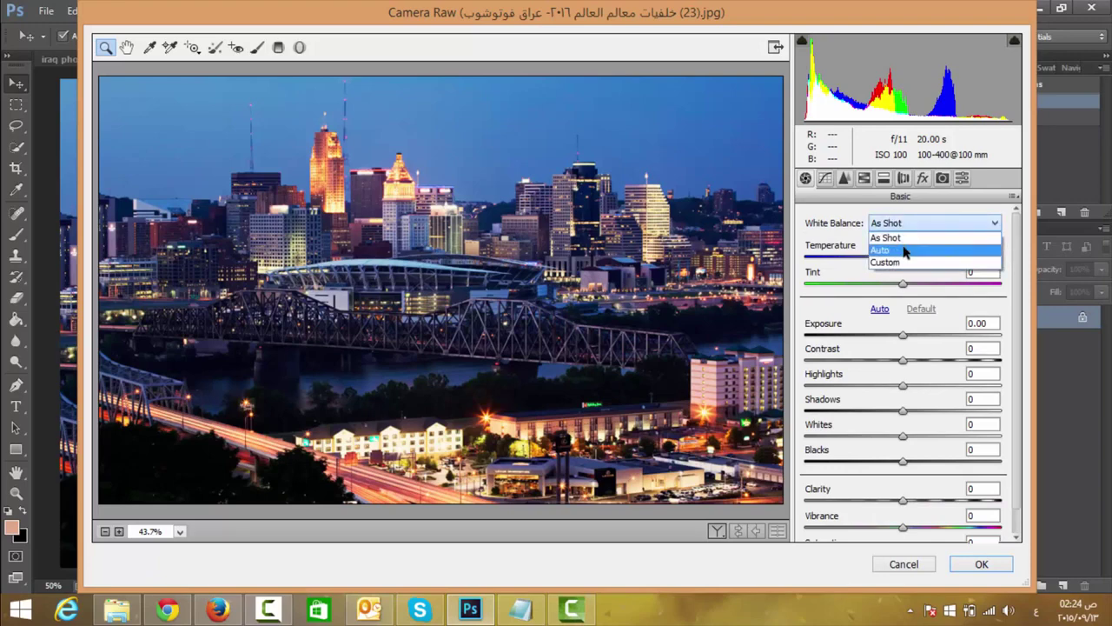
pyautogui.click(905, 251)
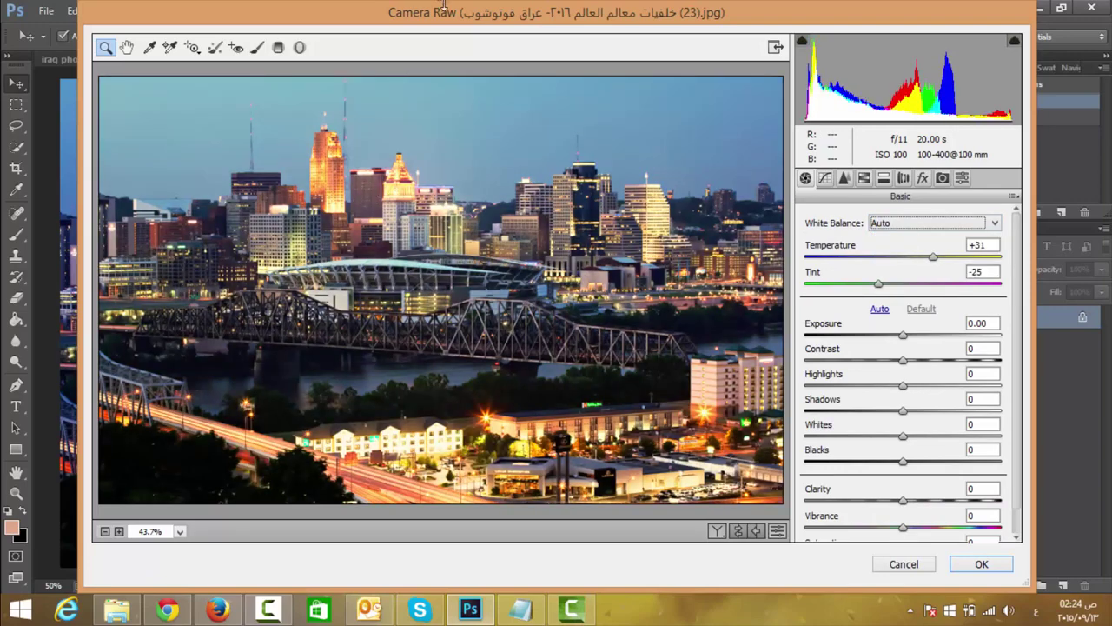
pyautogui.moveTo(444, 7); pyautogui.dragTo(888, 31)
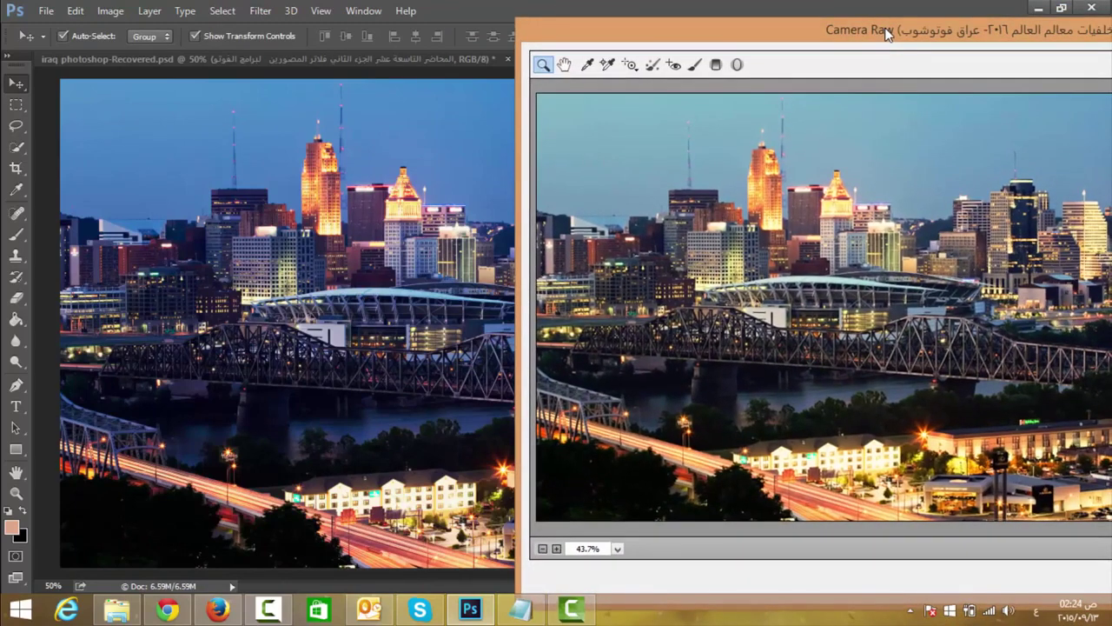
pyautogui.moveTo(889, 31); pyautogui.dragTo(443, 22)
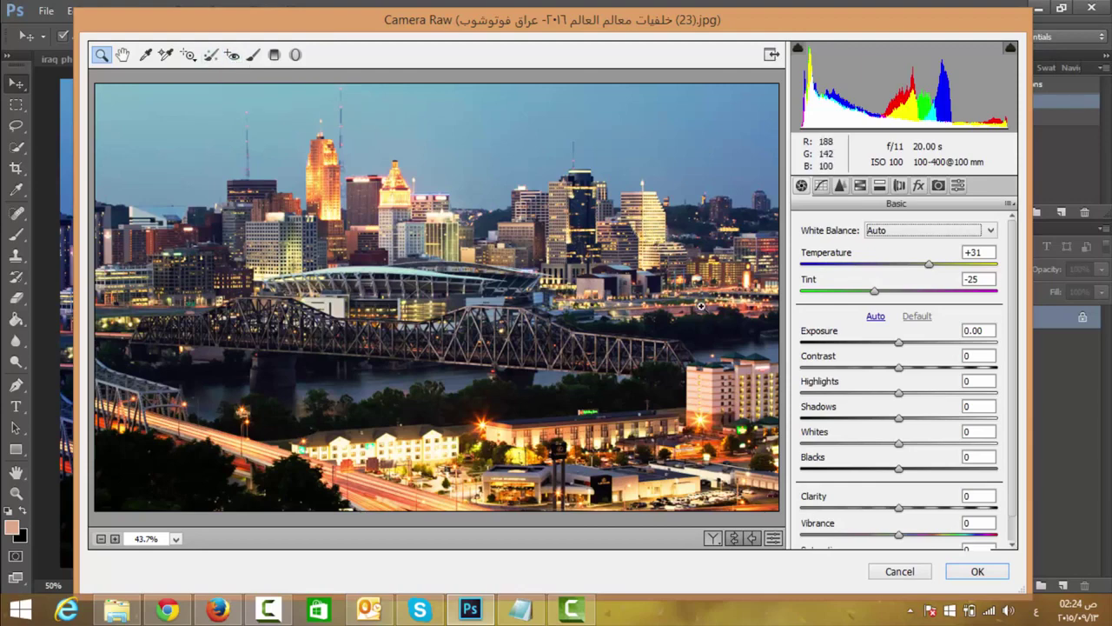
pyautogui.click(581, 214)
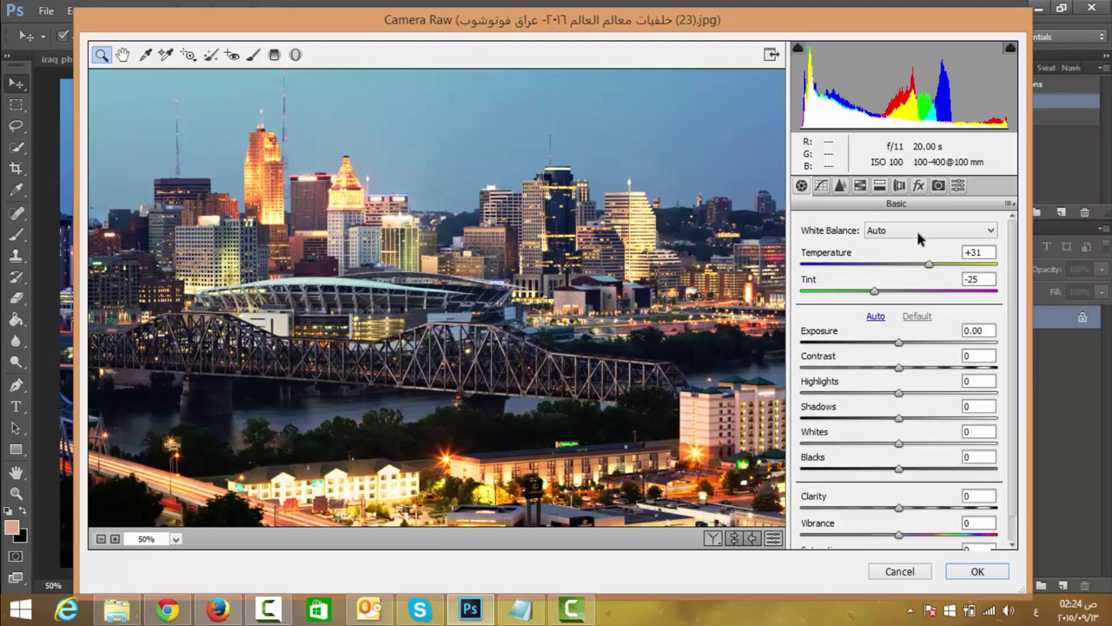
pyautogui.click(918, 231)
pyautogui.click(874, 266)
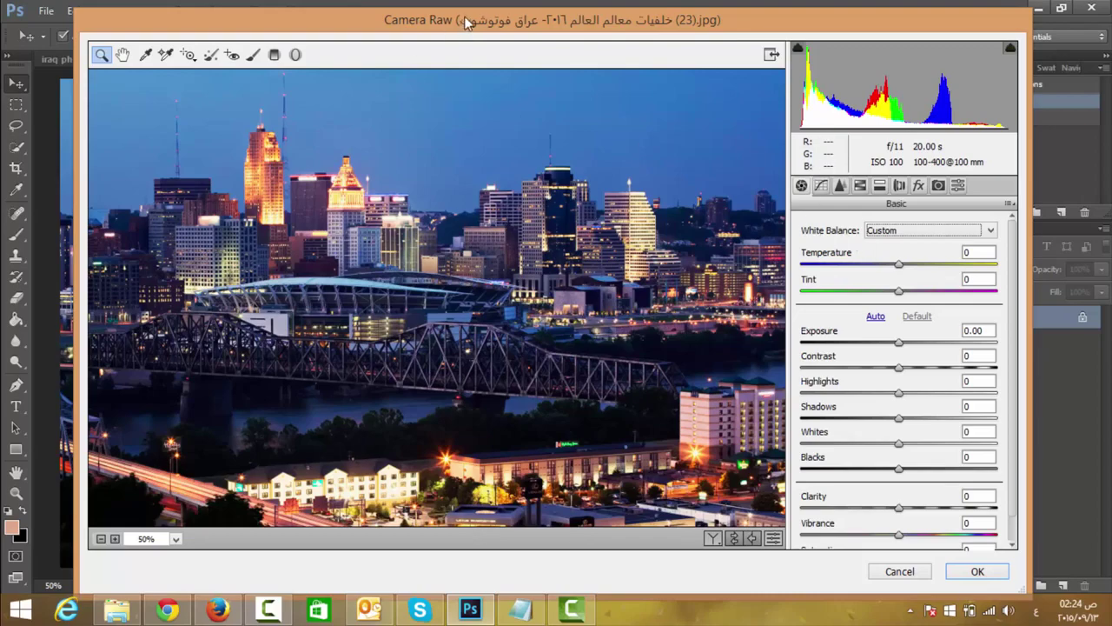
# Drag the Temperature slider to +100 for warm golden tones
pyautogui.moveTo(459, 12)
pyautogui.mouseDown()
pyautogui.moveTo(451, 19)
pyautogui.moveTo(492, 11)
pyautogui.mouseUp()
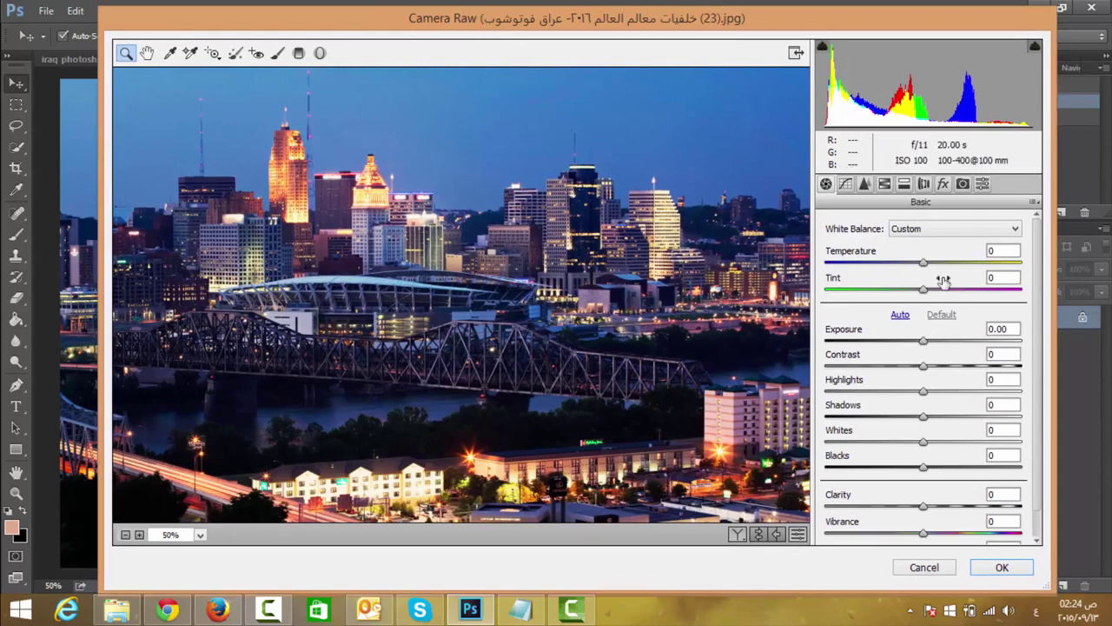
pyautogui.moveTo(924, 263)
pyautogui.mouseDown()
pyautogui.moveTo(883, 275)
pyautogui.moveTo(1017, 271)
pyautogui.mouseUp()
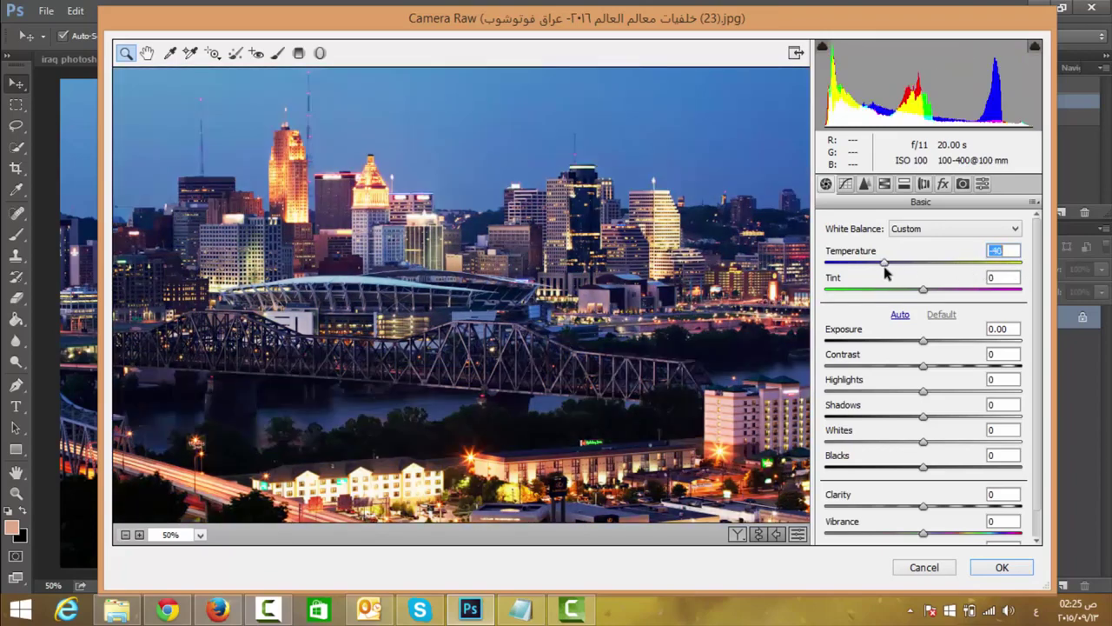
pyautogui.moveTo(1017, 271); pyautogui.dragTo(1039, 276)
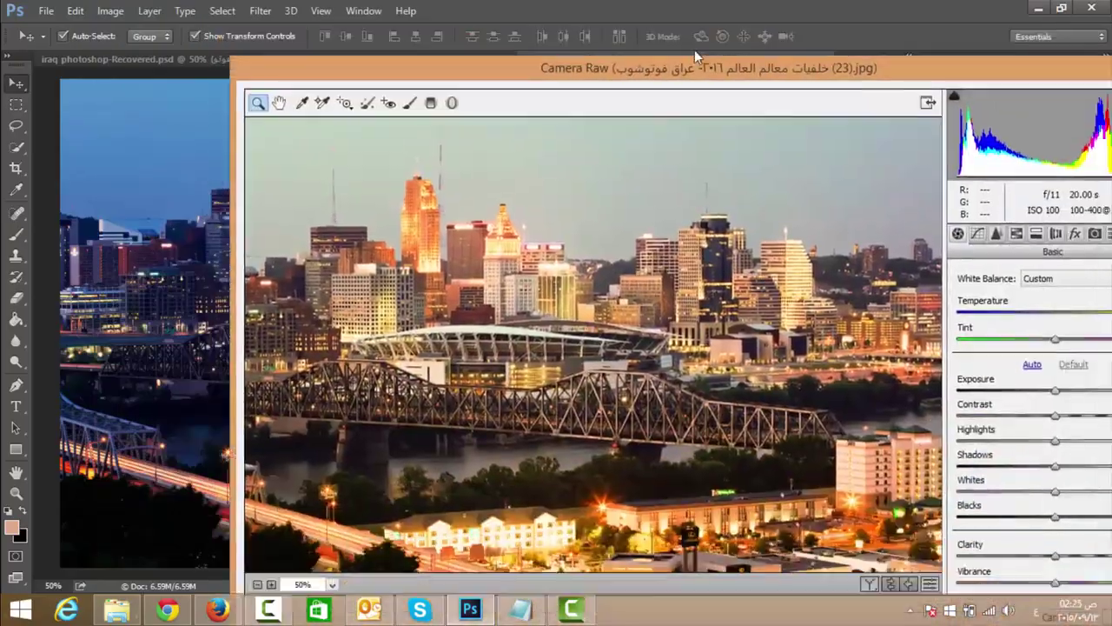
# Move Camera Raw beside the original and view the orange tower at 100% zoom
pyautogui.moveTo(695, 55); pyautogui.dragTo(625, 54)
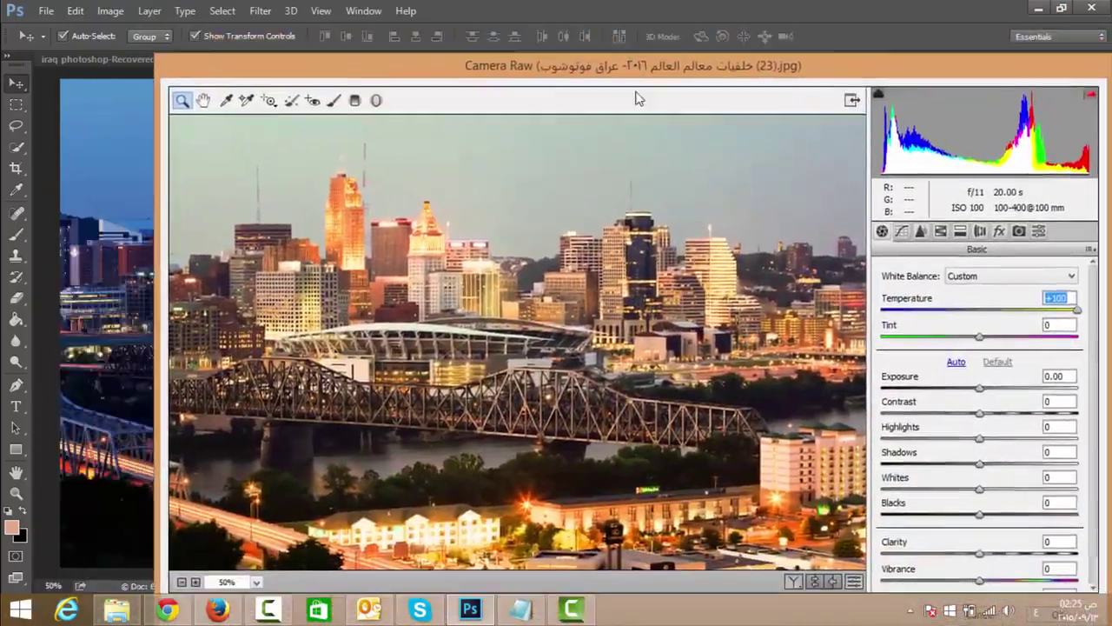
pyautogui.moveTo(638, 98)
pyautogui.mouseDown()
pyautogui.moveTo(913, 519)
pyautogui.moveTo(964, 36)
pyautogui.mouseUp()
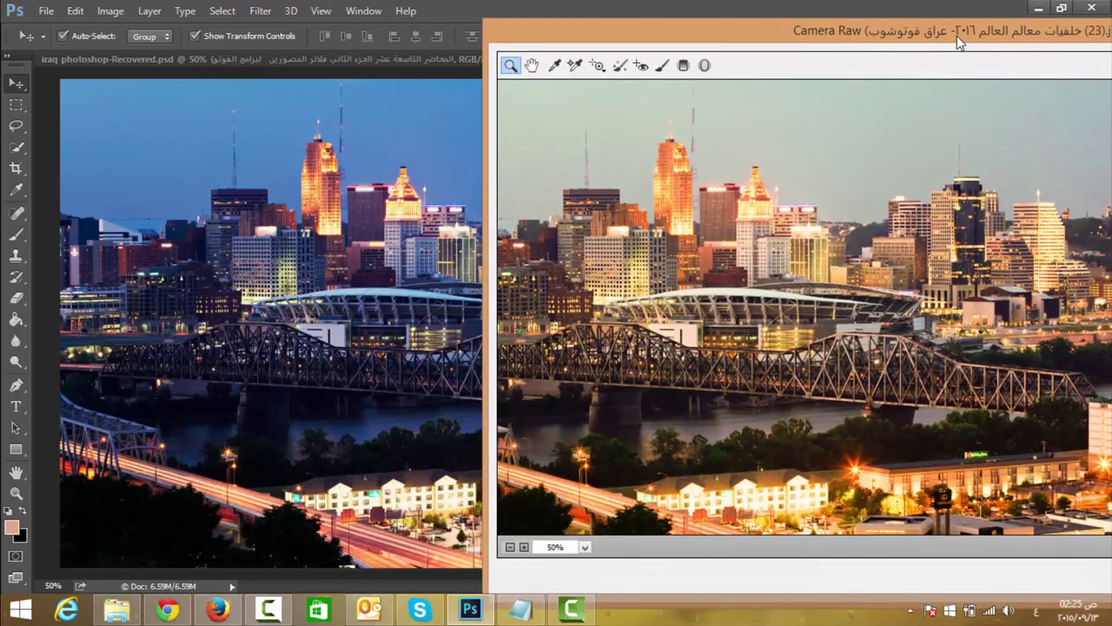
pyautogui.moveTo(626, 97); pyautogui.dragTo(779, 200)
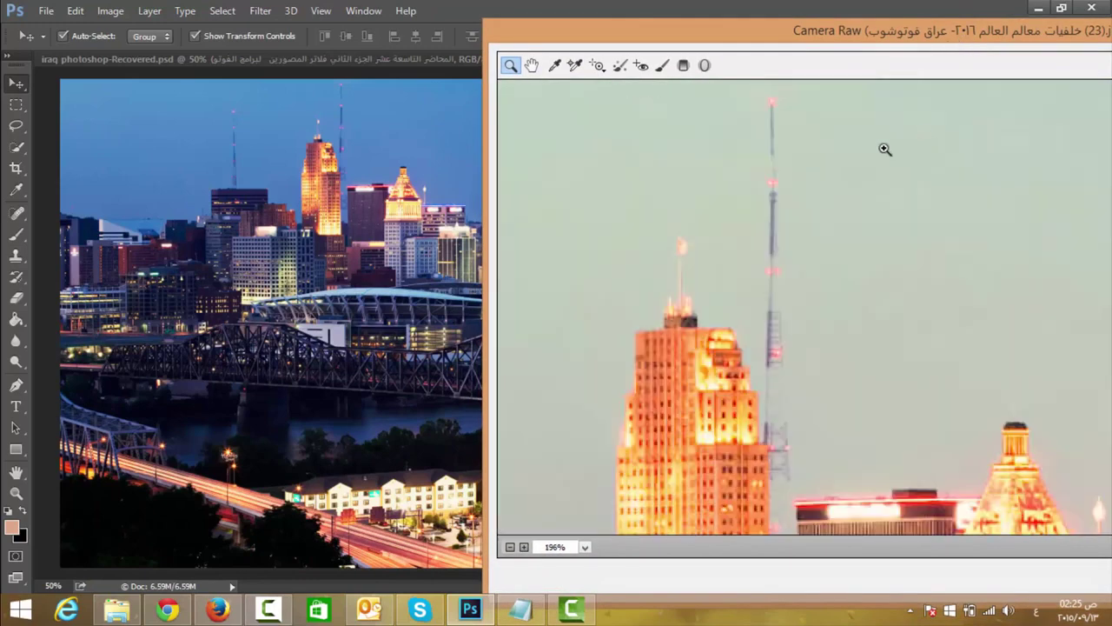
pyautogui.click(587, 546)
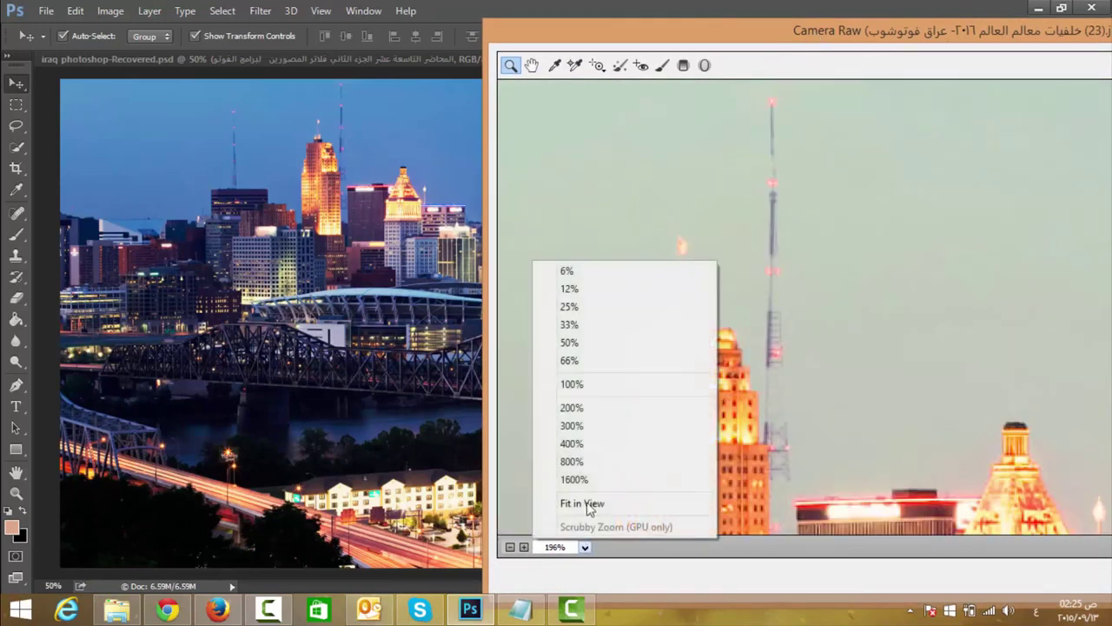
pyautogui.click(600, 383)
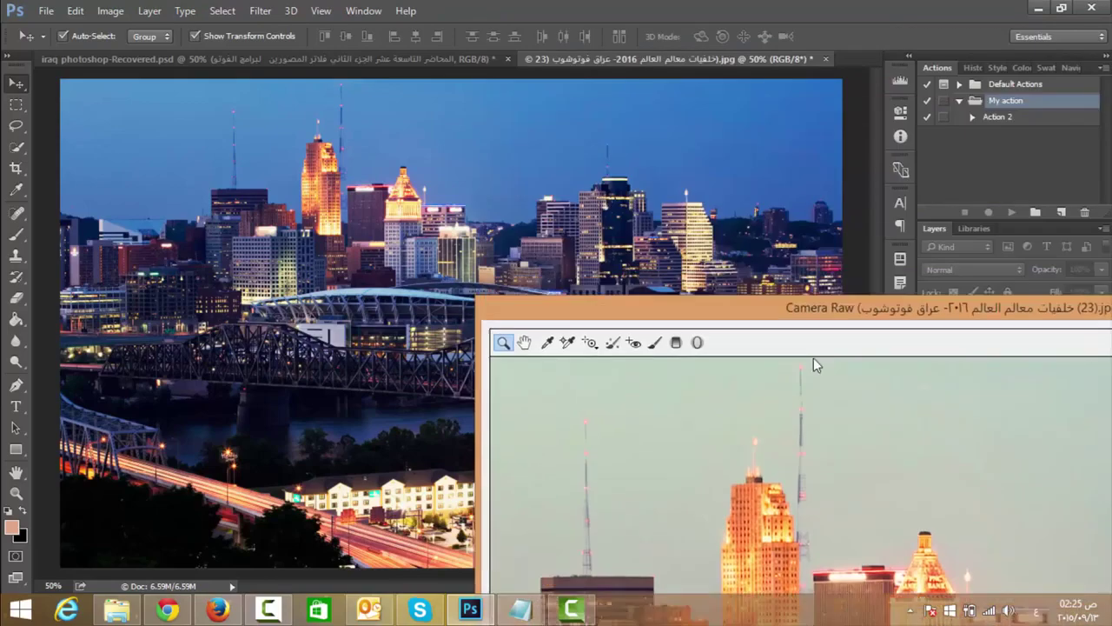
pyautogui.moveTo(824, 33)
pyautogui.mouseDown()
pyautogui.moveTo(849, 36)
pyautogui.moveTo(428, 45)
pyautogui.moveTo(441, 24)
pyautogui.mouseUp()
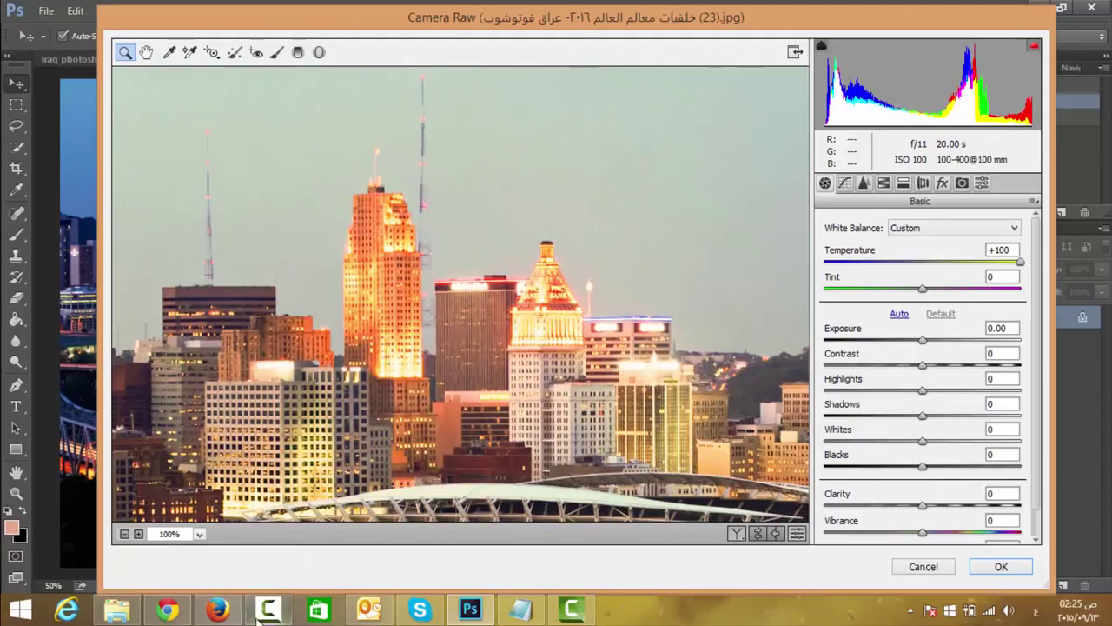
# Show the whole photo at 33% zoom and set Tint back to 0
pyautogui.click(198, 534)
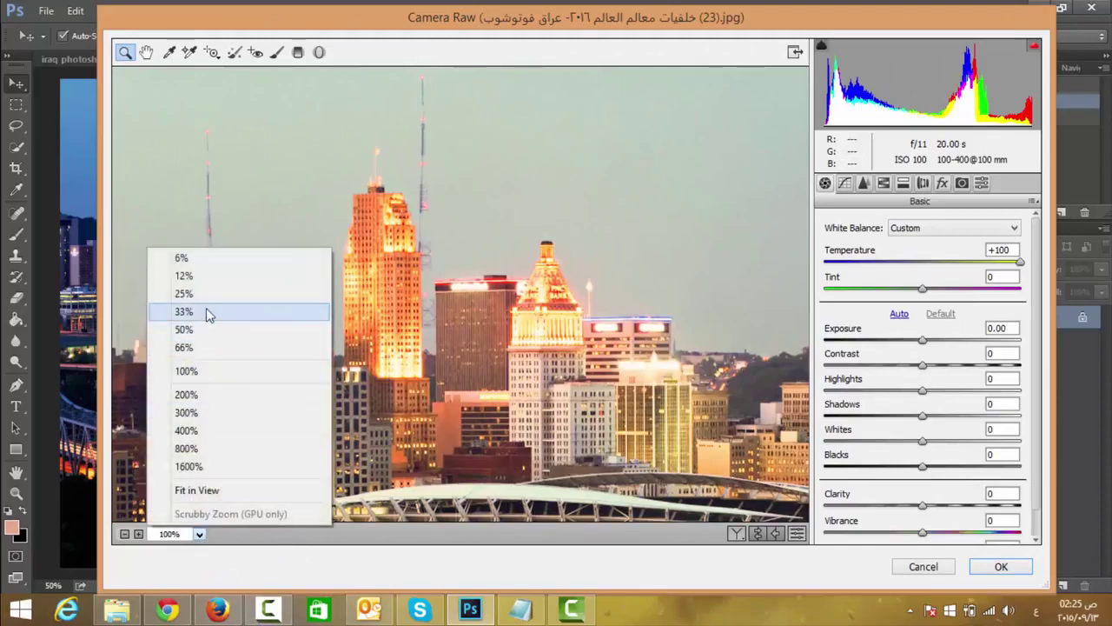
pyautogui.click(253, 314)
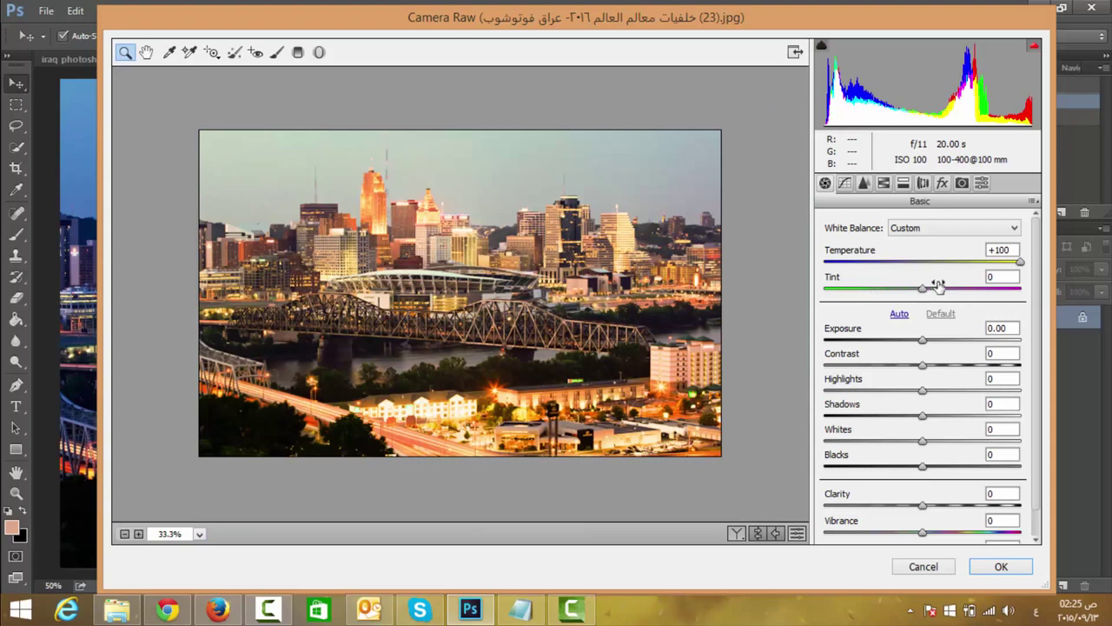
pyautogui.moveTo(923, 289); pyautogui.dragTo(948, 297)
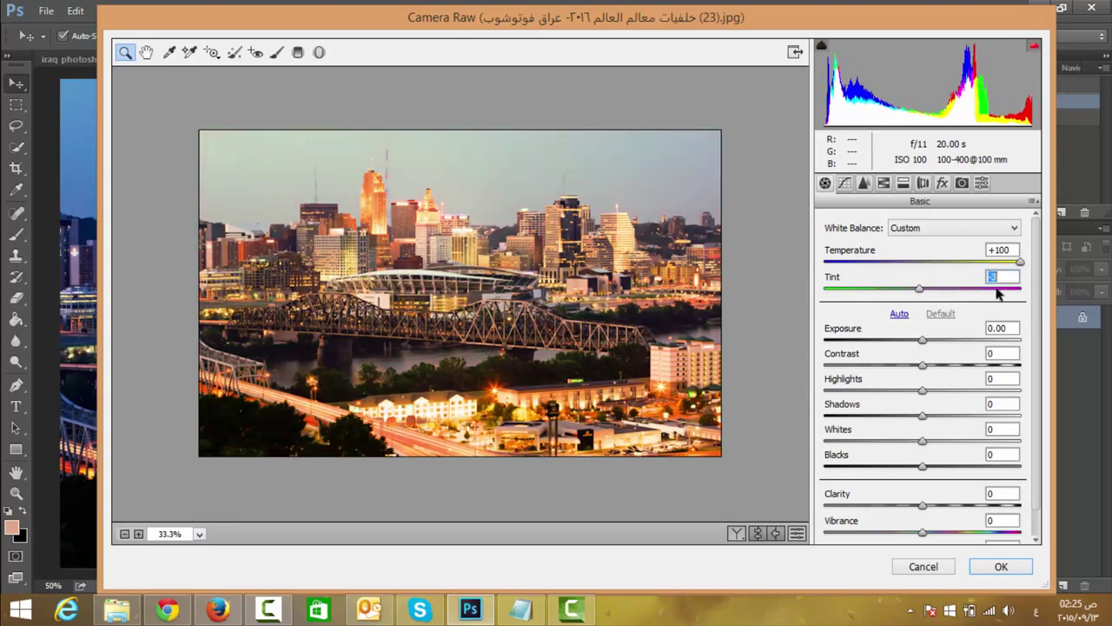
pyautogui.moveTo(956, 290); pyautogui.dragTo(919, 289)
pyautogui.write('0')
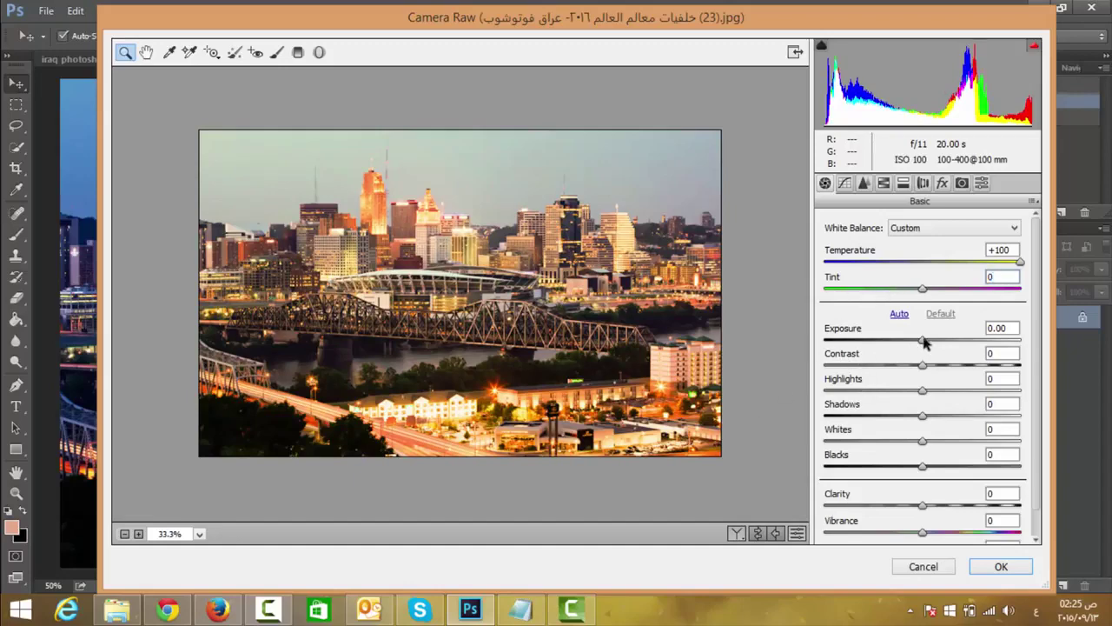
# Lower Exposure to -1.80 and Contrast to -54, and drop Highlights, Shadows, Whites and Blacks to -100
pyautogui.moveTo(923, 340)
pyautogui.mouseDown()
pyautogui.moveTo(813, 365)
pyautogui.moveTo(901, 369)
pyautogui.moveTo(894, 385)
pyautogui.moveTo(873, 383)
pyautogui.mouseUp()
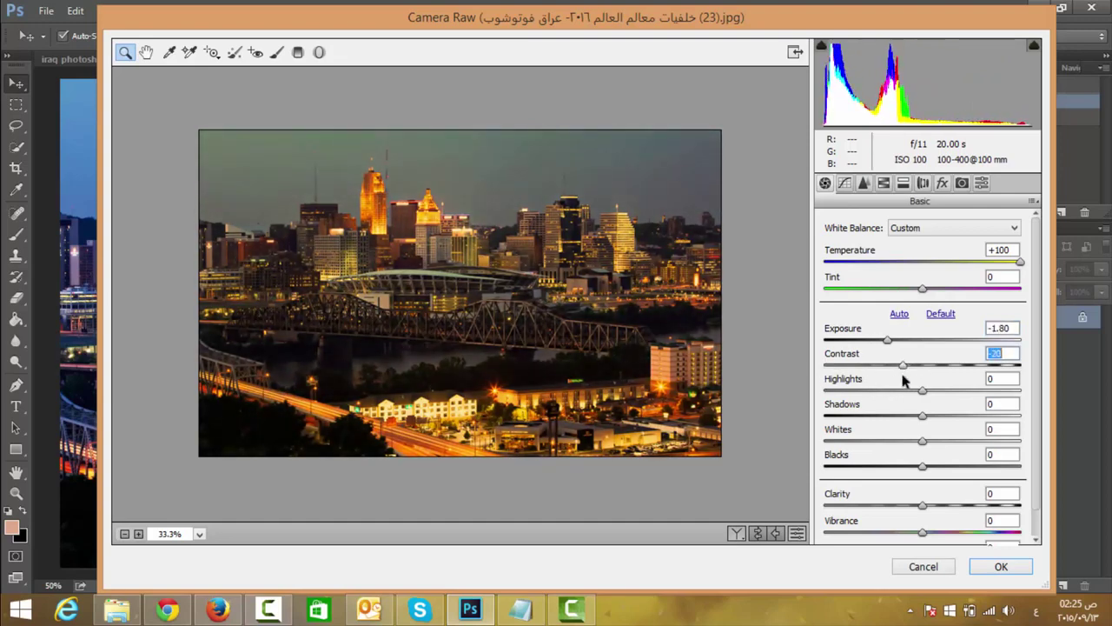
pyautogui.moveTo(873, 383)
pyautogui.mouseDown()
pyautogui.moveTo(947, 396)
pyautogui.moveTo(870, 398)
pyautogui.mouseUp()
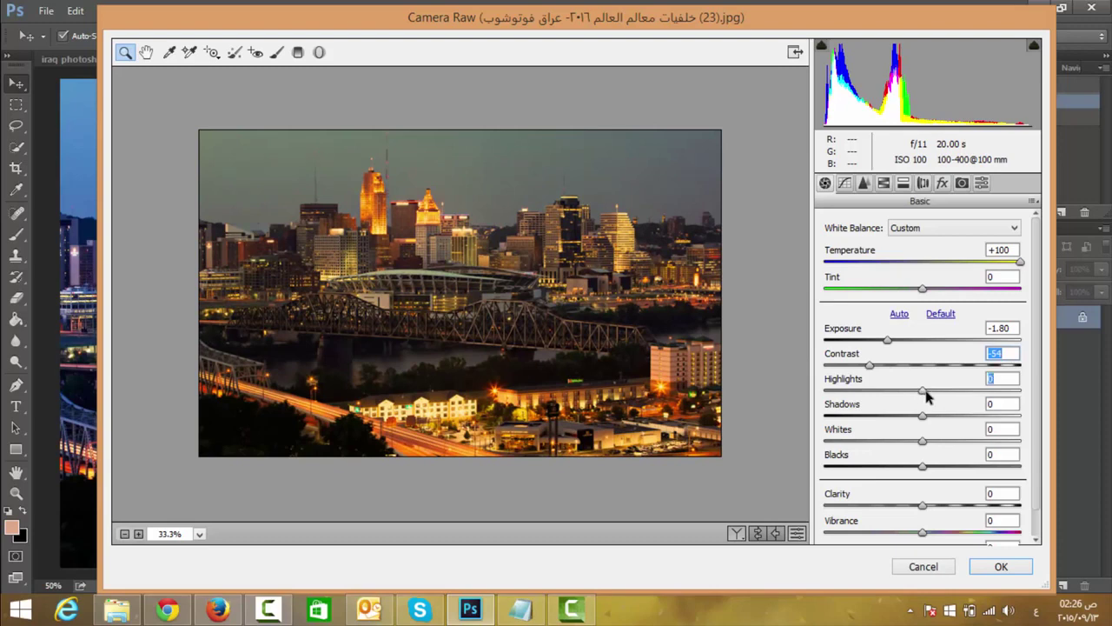
pyautogui.moveTo(928, 396)
pyautogui.mouseDown()
pyautogui.moveTo(825, 405)
pyautogui.moveTo(964, 404)
pyautogui.moveTo(826, 405)
pyautogui.mouseUp()
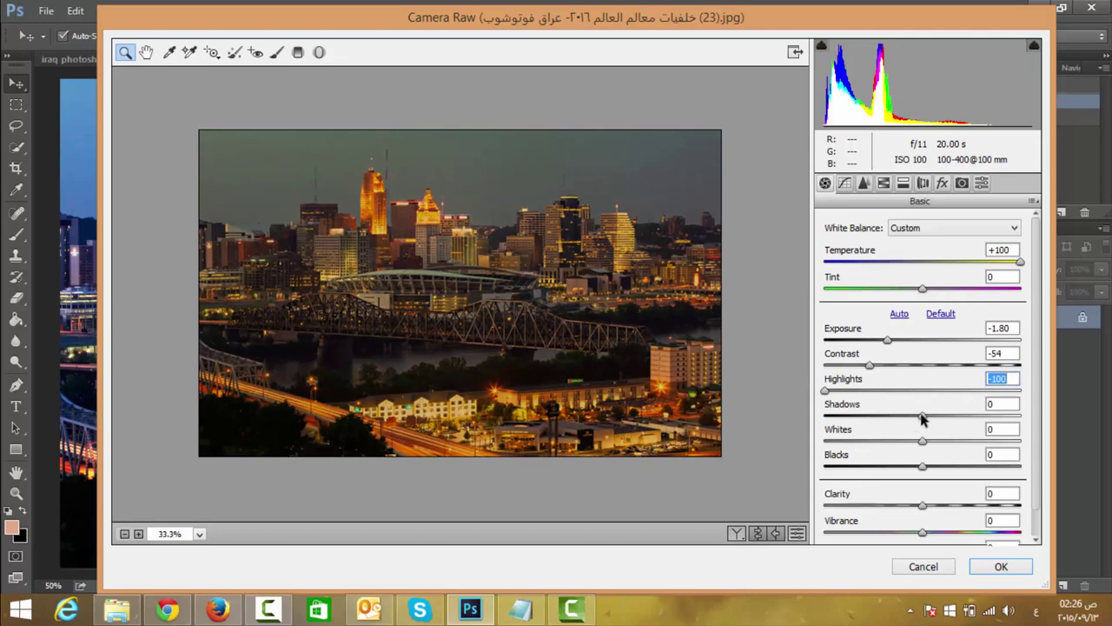
pyautogui.moveTo(923, 419); pyautogui.dragTo(805, 427)
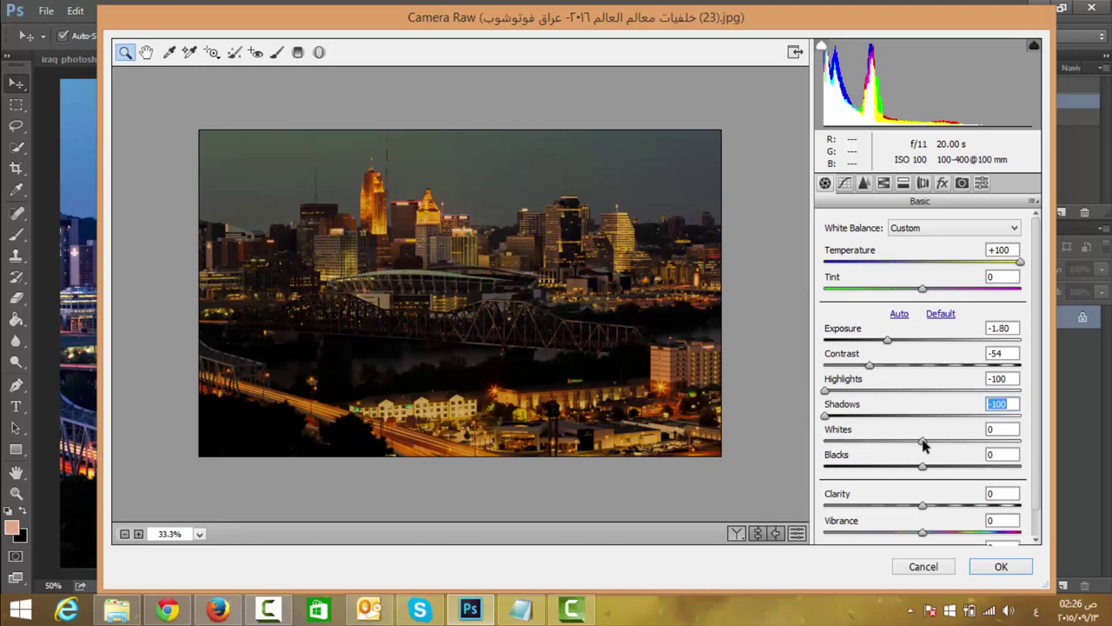
pyautogui.moveTo(923, 443); pyautogui.dragTo(822, 452)
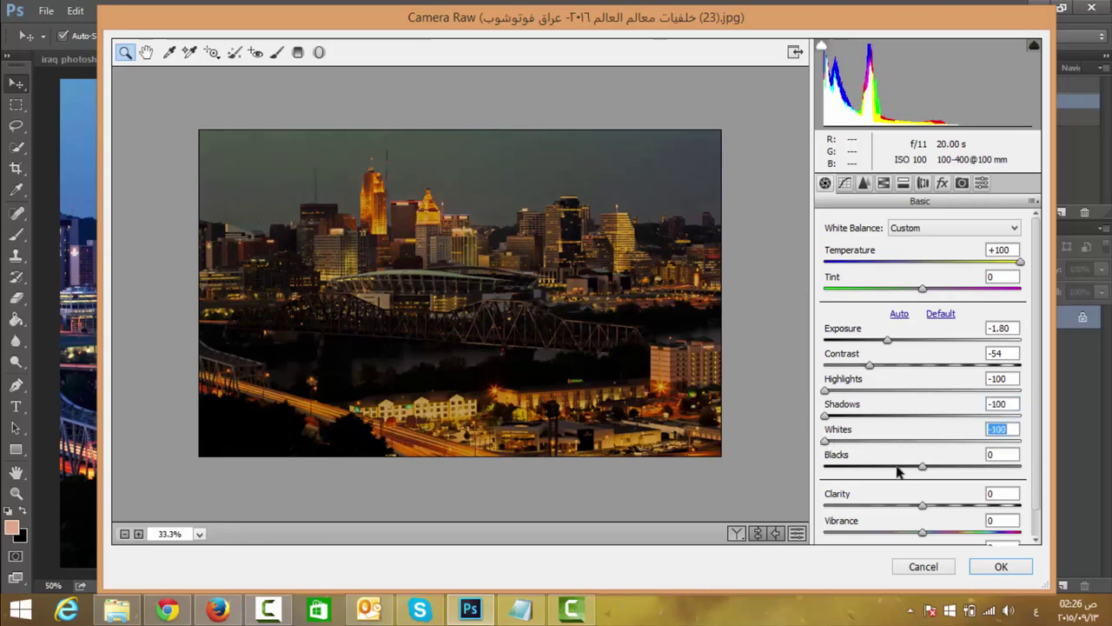
pyautogui.moveTo(922, 469); pyautogui.dragTo(792, 472)
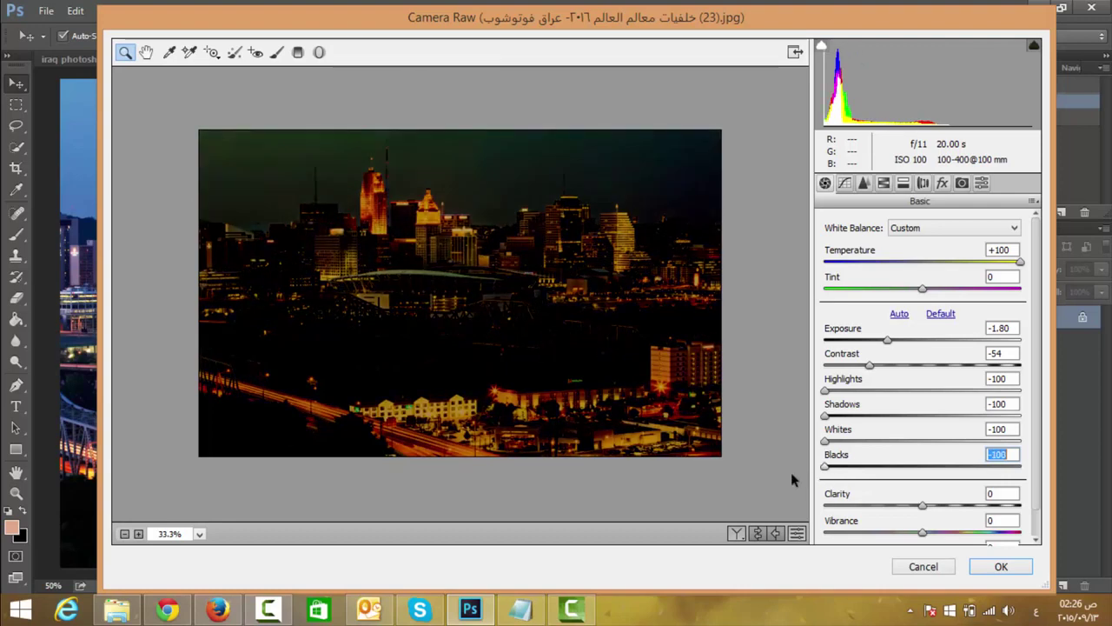
# Warm Temperature to +91, reset Tint to 0 and push Contrast to +100
pyautogui.moveTo(1018, 262)
pyautogui.mouseDown()
pyautogui.moveTo(972, 263)
pyautogui.moveTo(1011, 286)
pyautogui.mouseUp()
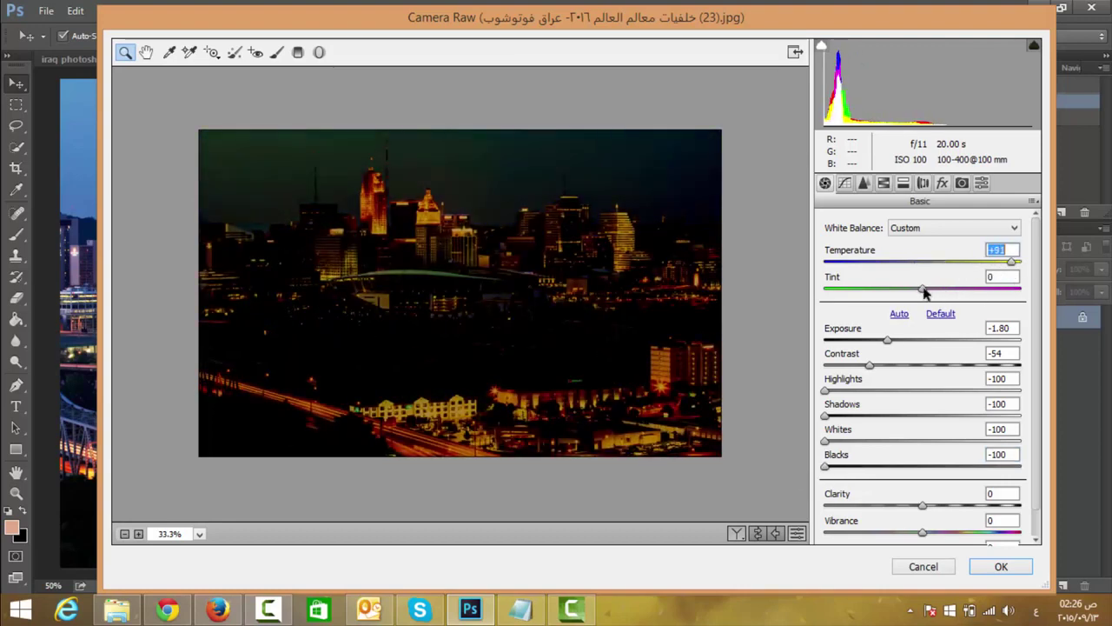
pyautogui.moveTo(923, 289)
pyautogui.mouseDown()
pyautogui.moveTo(847, 300)
pyautogui.moveTo(965, 291)
pyautogui.mouseUp()
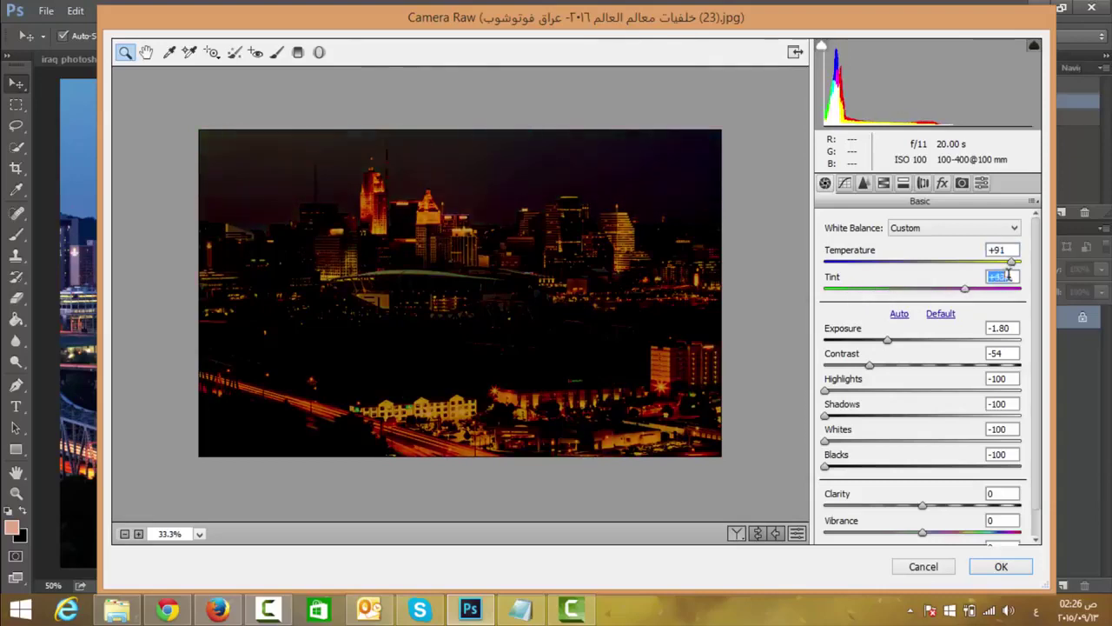
pyautogui.doubleClick(933, 287)
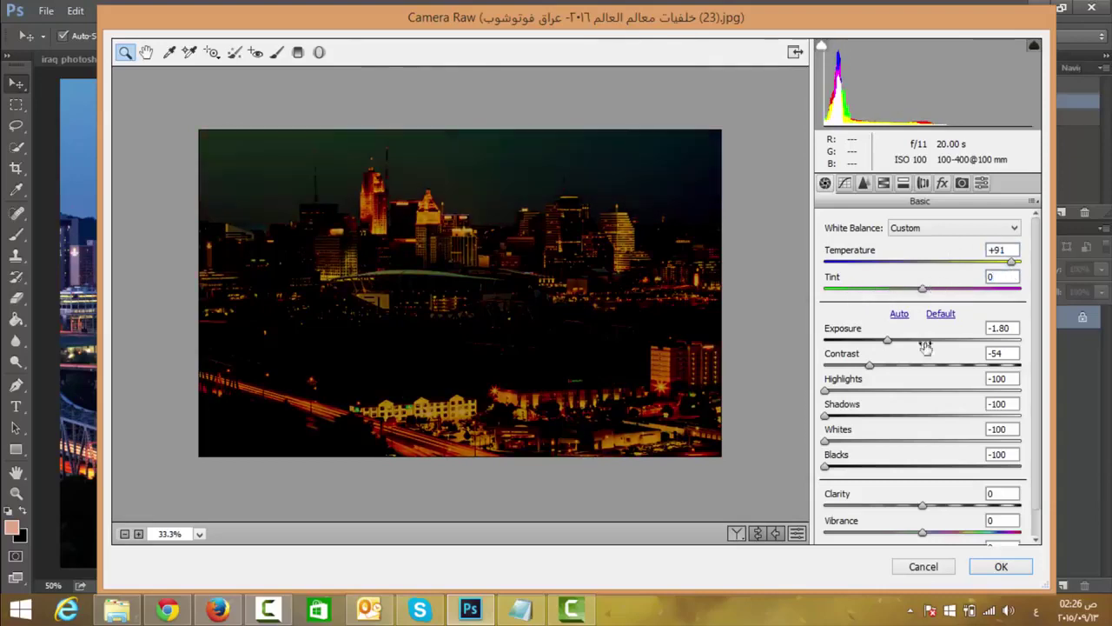
pyautogui.moveTo(888, 340)
pyautogui.mouseDown()
pyautogui.moveTo(827, 344)
pyautogui.moveTo(1034, 347)
pyautogui.moveTo(891, 346)
pyautogui.moveTo(1023, 365)
pyautogui.mouseUp()
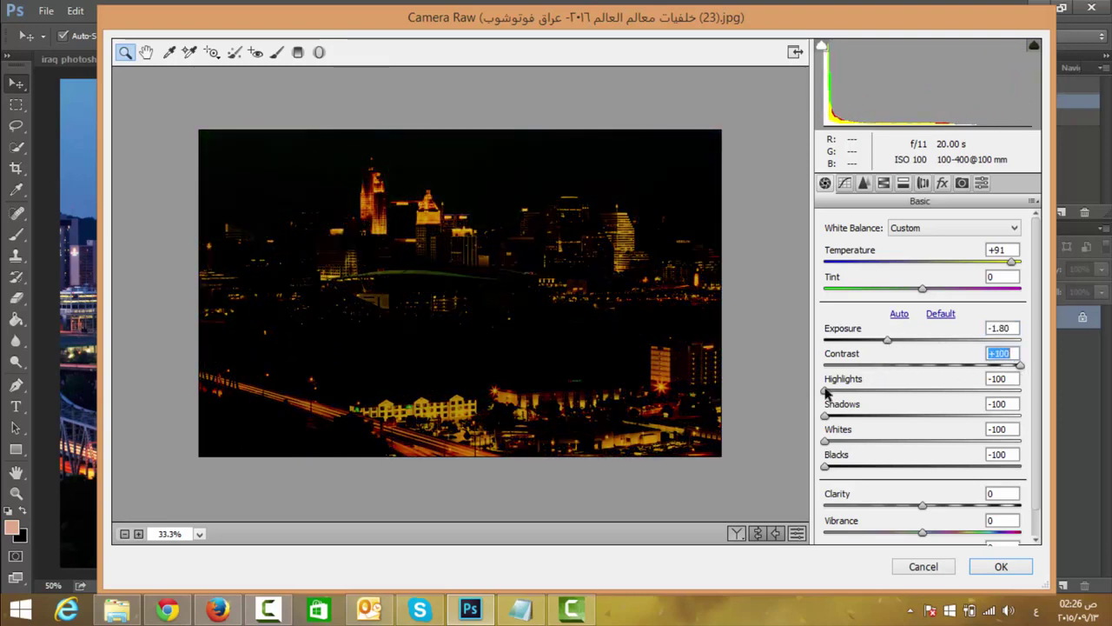
# Set Highlights to -71, Vibrance to -87 and Saturation to -18
pyautogui.moveTo(827, 392)
pyautogui.mouseDown()
pyautogui.moveTo(998, 397)
pyautogui.moveTo(941, 390)
pyautogui.moveTo(939, 404)
pyautogui.moveTo(959, 408)
pyautogui.moveTo(861, 418)
pyautogui.mouseUp()
pyautogui.scroll(-1, 906, 456)
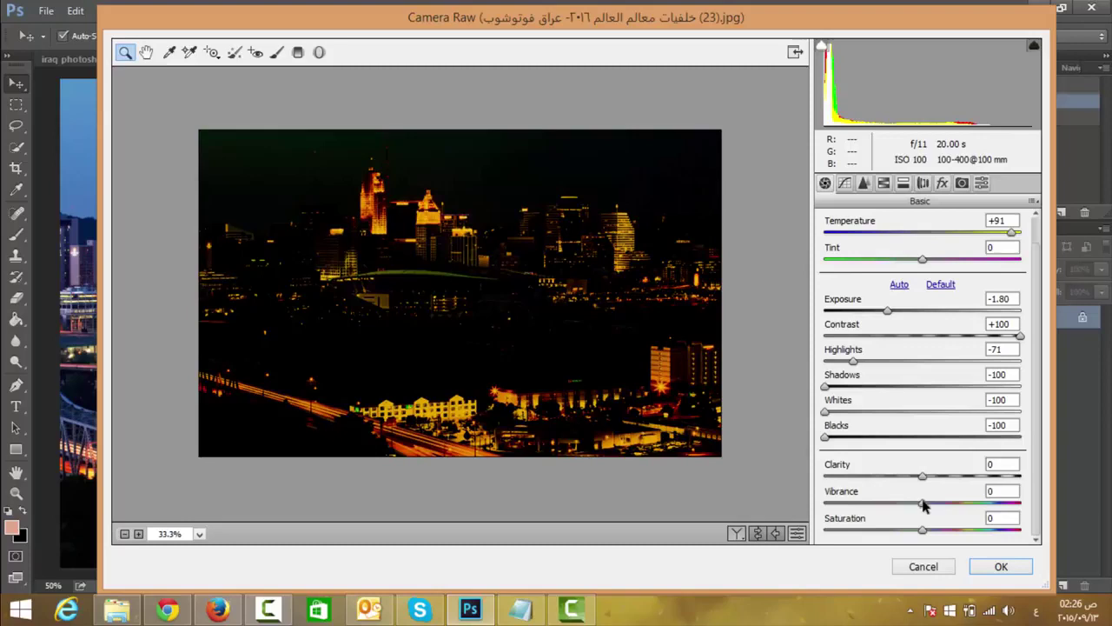
pyautogui.moveTo(923, 505); pyautogui.dragTo(838, 505)
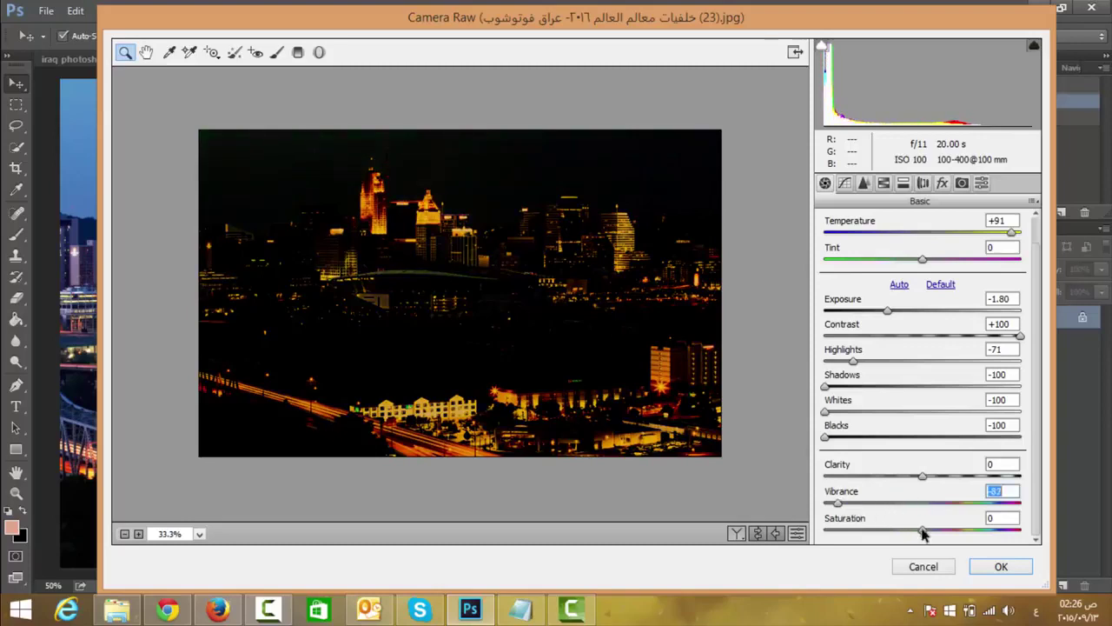
pyautogui.moveTo(923, 534)
pyautogui.mouseDown()
pyautogui.moveTo(857, 533)
pyautogui.moveTo(901, 533)
pyautogui.mouseUp()
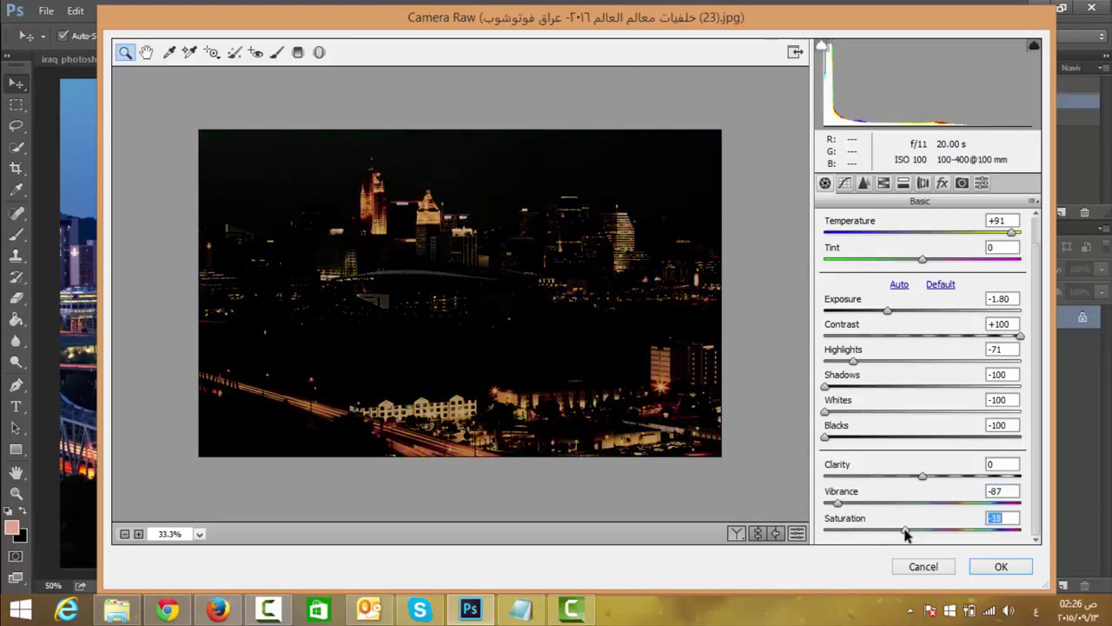
# Inspect the skyline preview at 100% zoom, panning down to the buildings
pyautogui.click(199, 534)
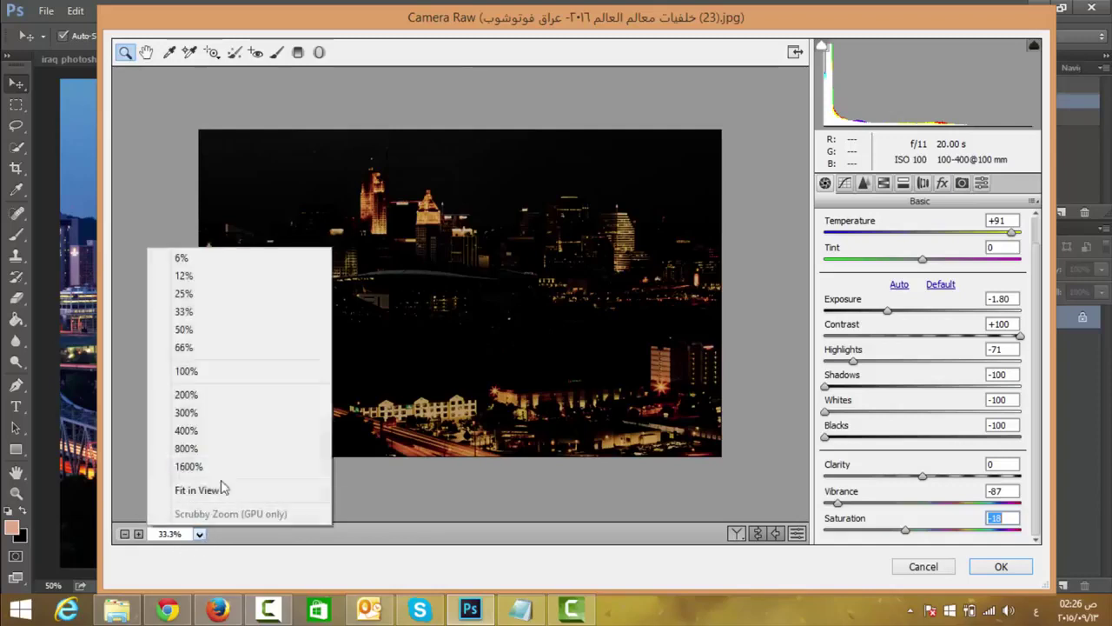
pyautogui.click(218, 372)
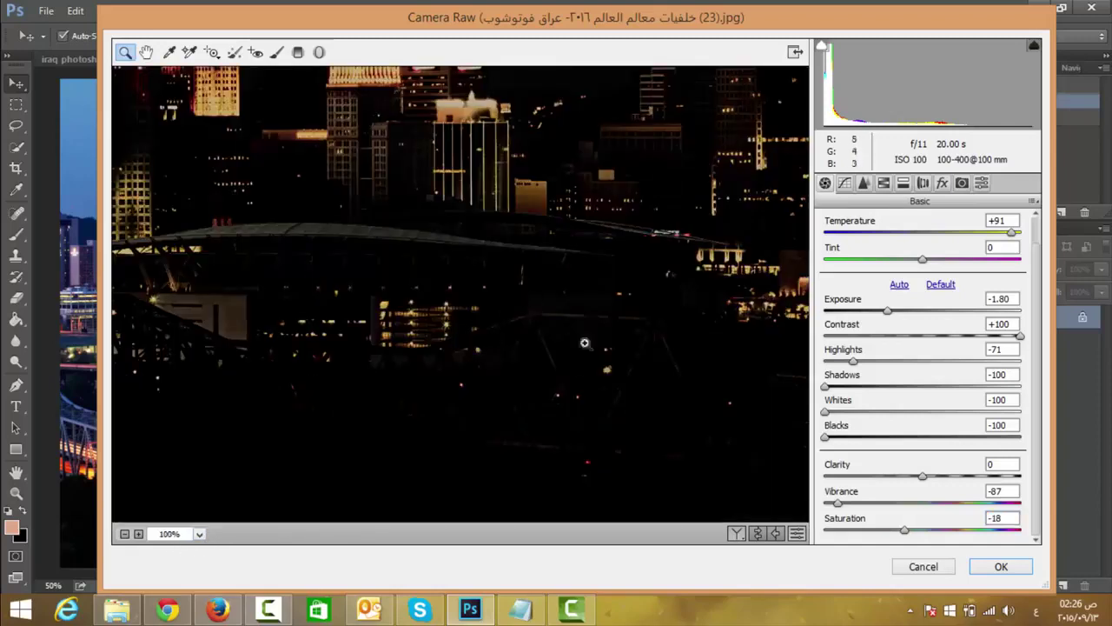
pyautogui.moveTo(575, 380); pyautogui.dragTo(548, 199)
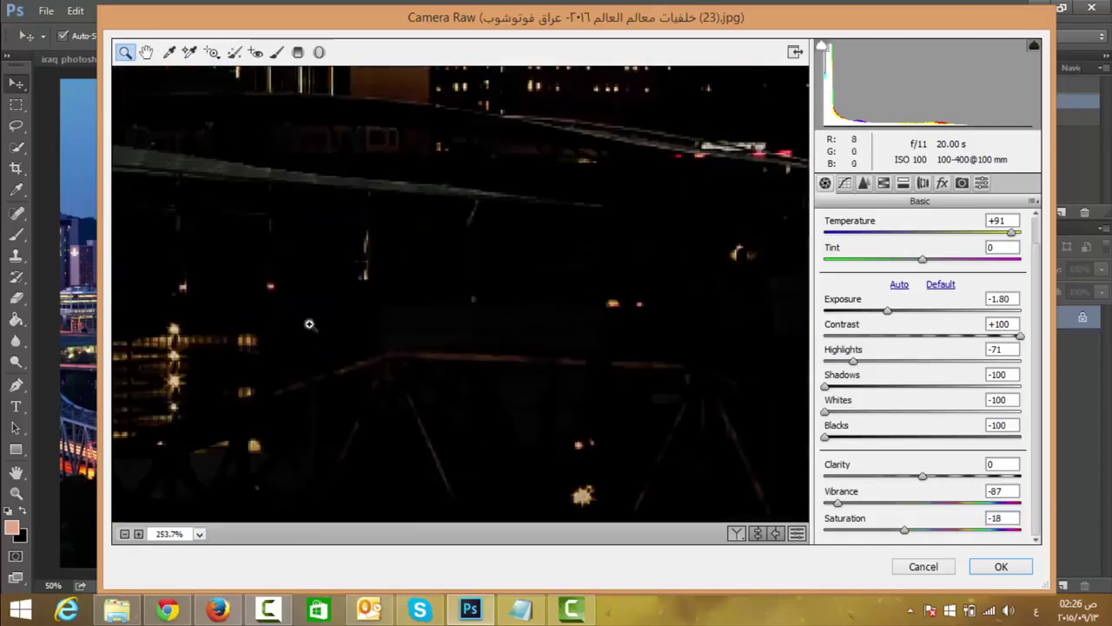
pyautogui.rightClick(311, 325)
pyautogui.click(375, 308)
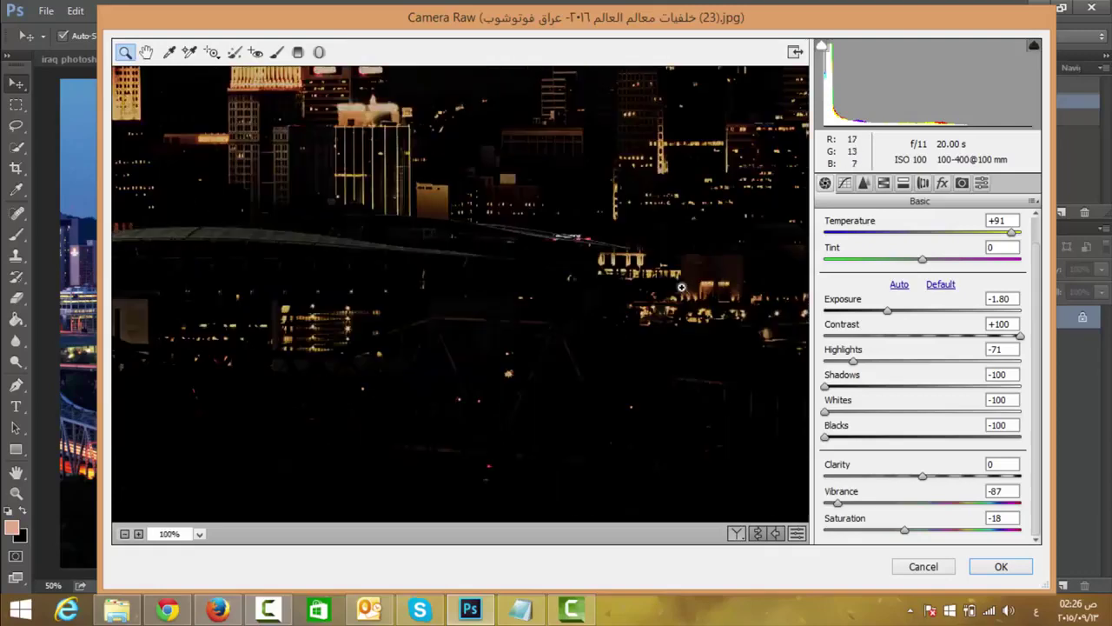
pyautogui.click(146, 52)
pyautogui.moveTo(690, 400)
pyautogui.mouseDown()
pyautogui.moveTo(559, 169)
pyautogui.moveTo(597, 179)
pyautogui.moveTo(385, 179)
pyautogui.moveTo(745, 497)
pyautogui.moveTo(573, 336)
pyautogui.mouseUp()
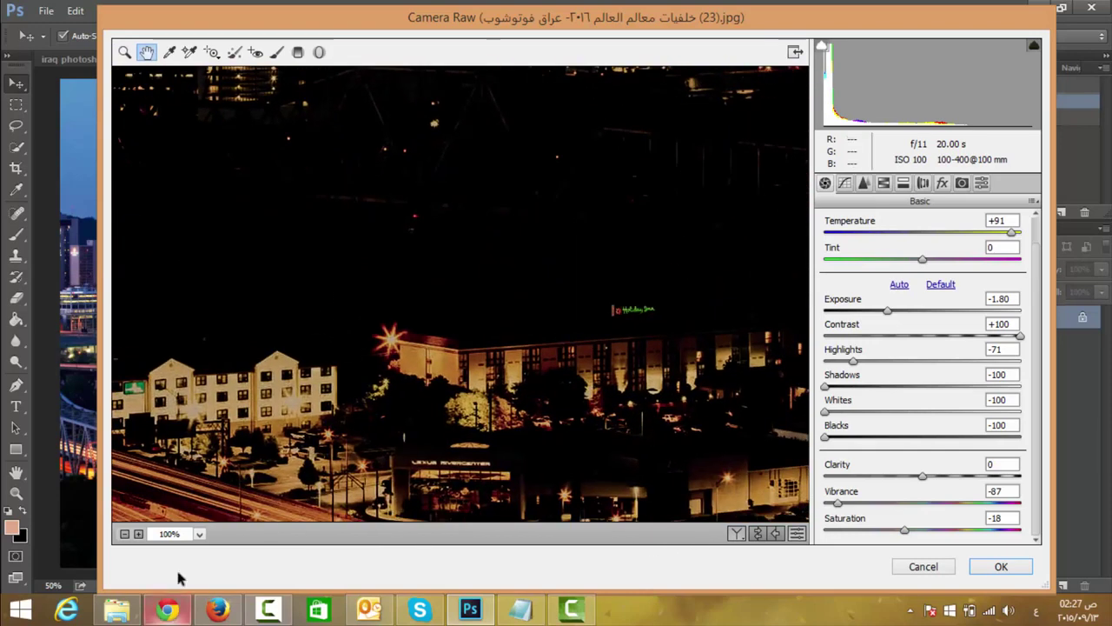
# View the preview at 66% and cool Temperature to +29
pyautogui.click(199, 534)
pyautogui.click(233, 351)
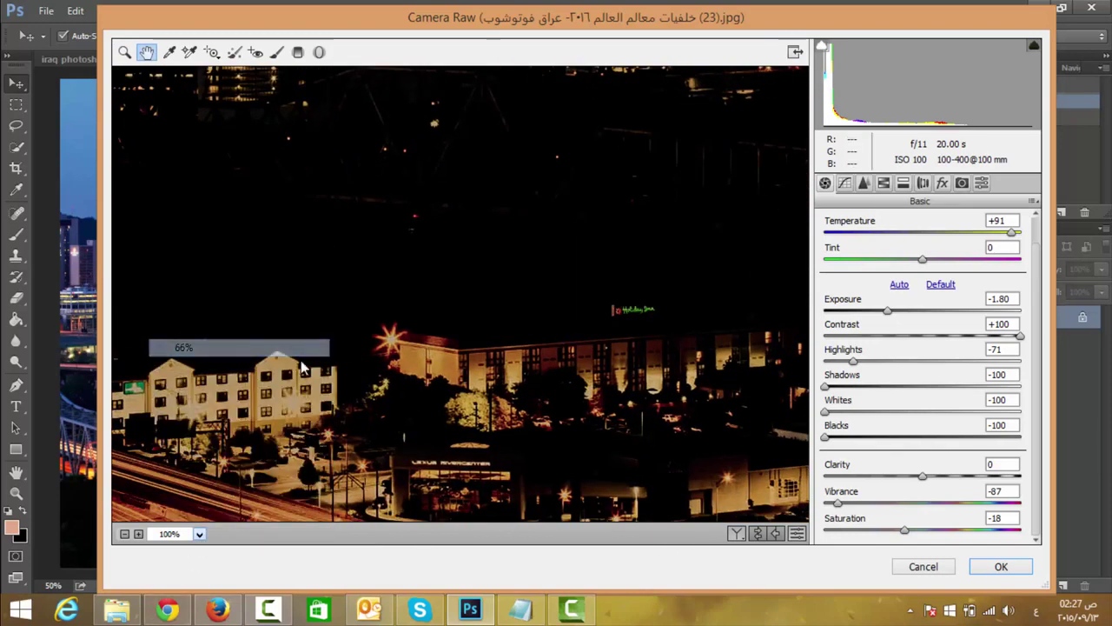
pyautogui.moveTo(556, 261)
pyautogui.mouseDown()
pyautogui.moveTo(693, 311)
pyautogui.moveTo(679, 315)
pyautogui.mouseUp()
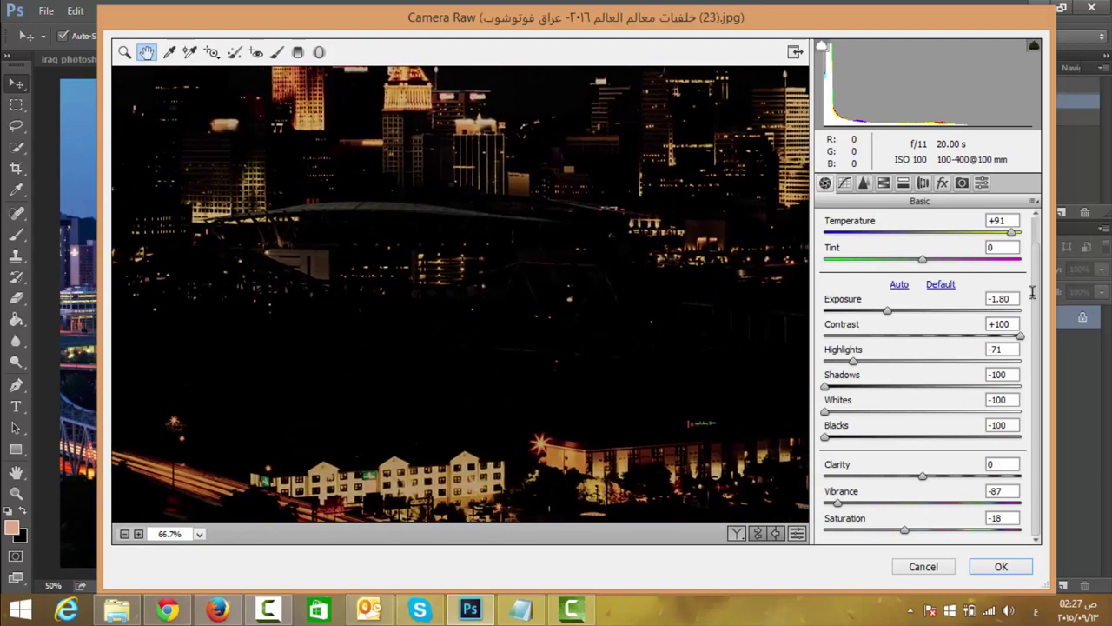
pyautogui.click(1011, 233)
pyautogui.moveTo(1009, 236)
pyautogui.mouseDown()
pyautogui.moveTo(941, 237)
pyautogui.moveTo(910, 253)
pyautogui.moveTo(945, 247)
pyautogui.moveTo(954, 257)
pyautogui.mouseUp()
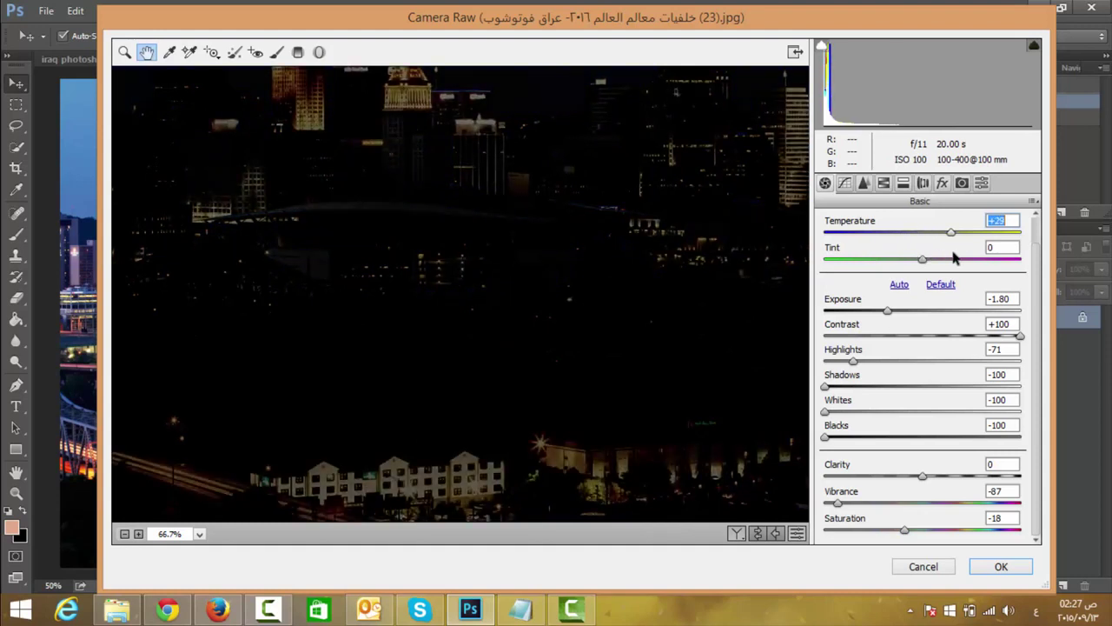
# At 50% zoom, raise Highlights to +100 and warm Temperature to +100
pyautogui.moveTo(451, 322)
pyautogui.mouseDown()
pyautogui.moveTo(509, 193)
pyautogui.moveTo(405, 432)
pyautogui.moveTo(312, 508)
pyautogui.mouseUp()
pyautogui.click(199, 533)
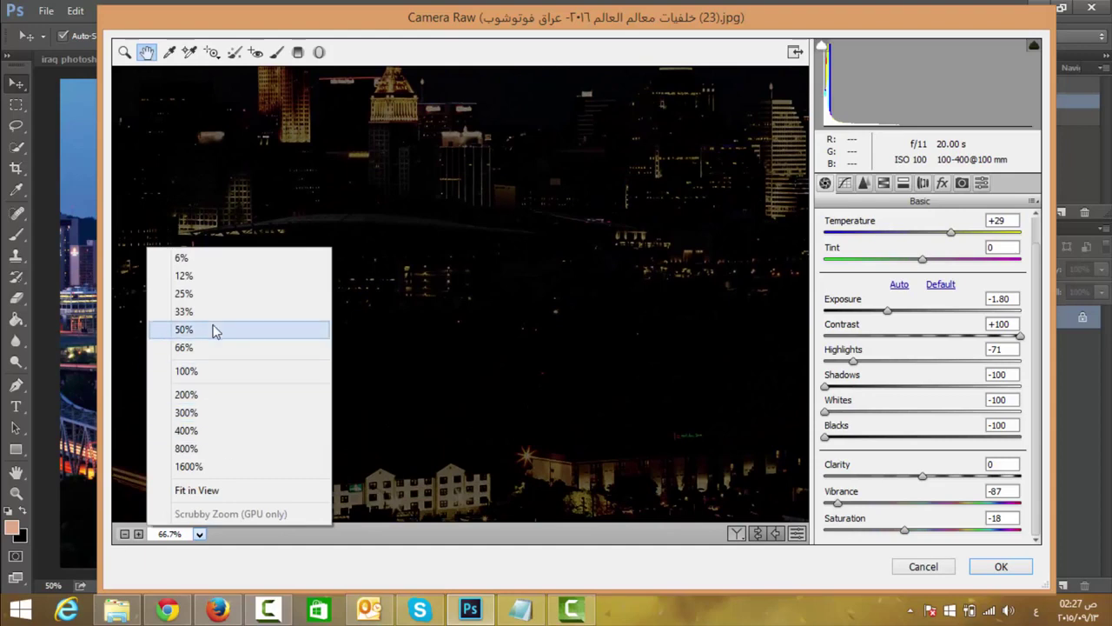
pyautogui.click(217, 330)
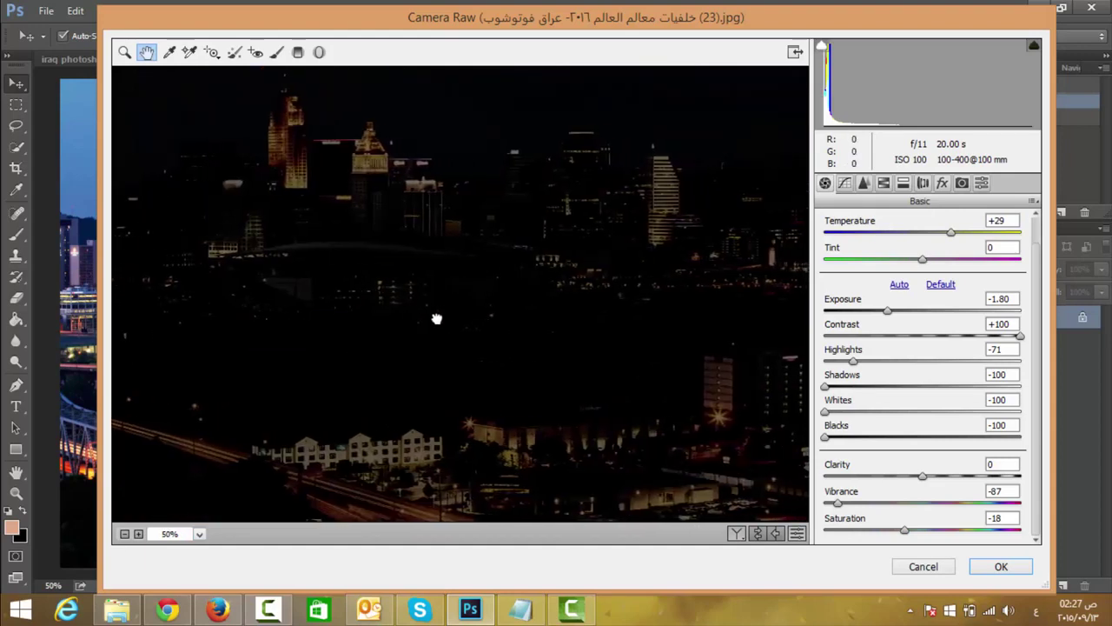
pyautogui.moveTo(888, 311)
pyautogui.mouseDown()
pyautogui.moveTo(935, 315)
pyautogui.moveTo(947, 328)
pyautogui.moveTo(935, 334)
pyautogui.mouseUp()
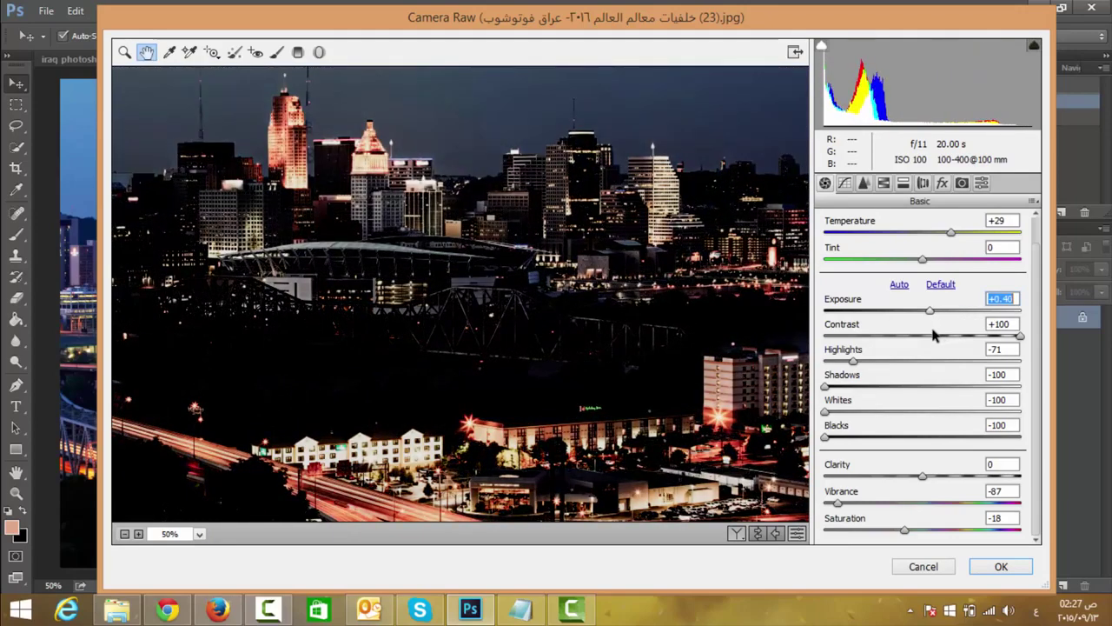
pyautogui.moveTo(854, 364); pyautogui.dragTo(825, 363)
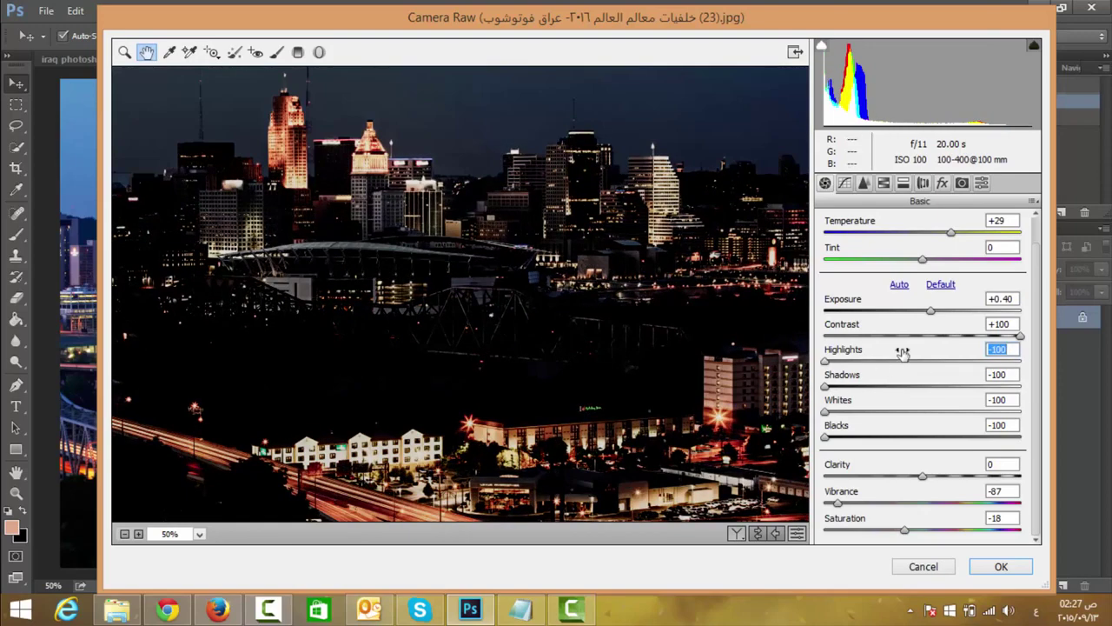
pyautogui.moveTo(836, 367); pyautogui.dragTo(1067, 377)
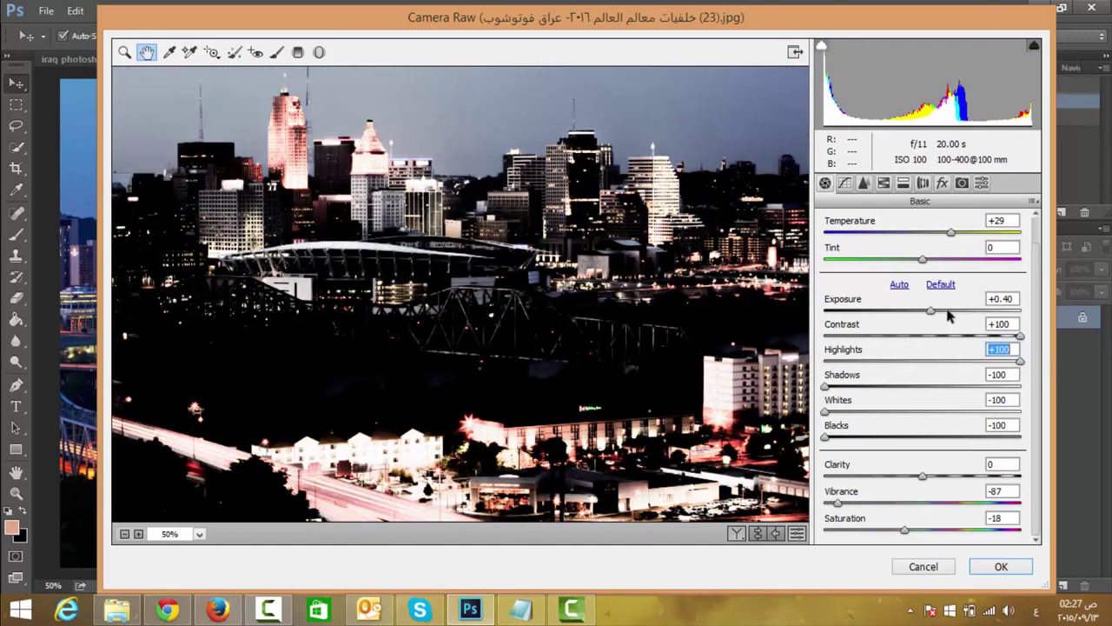
pyautogui.moveTo(931, 311); pyautogui.dragTo(858, 340)
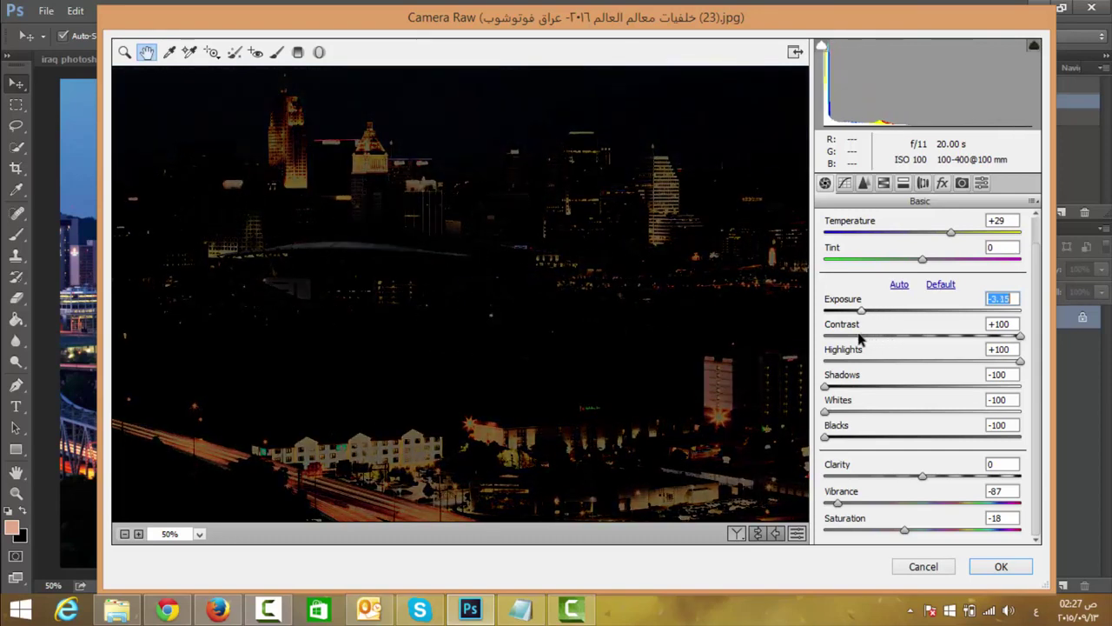
pyautogui.moveTo(952, 235); pyautogui.dragTo(1025, 237)
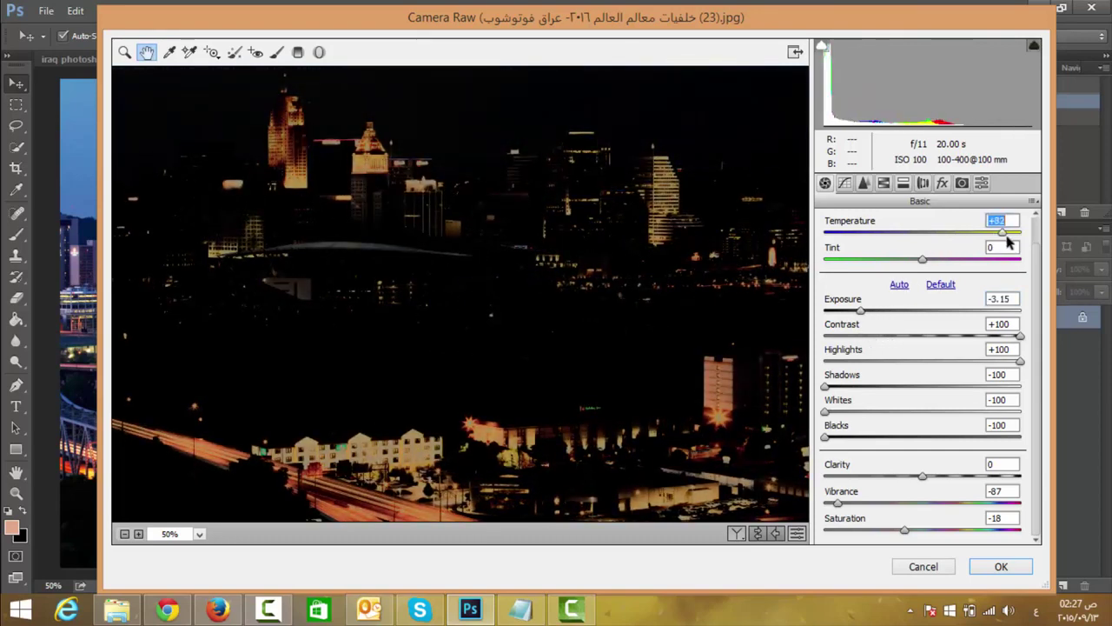
pyautogui.moveTo(575, 323); pyautogui.dragTo(636, 266)
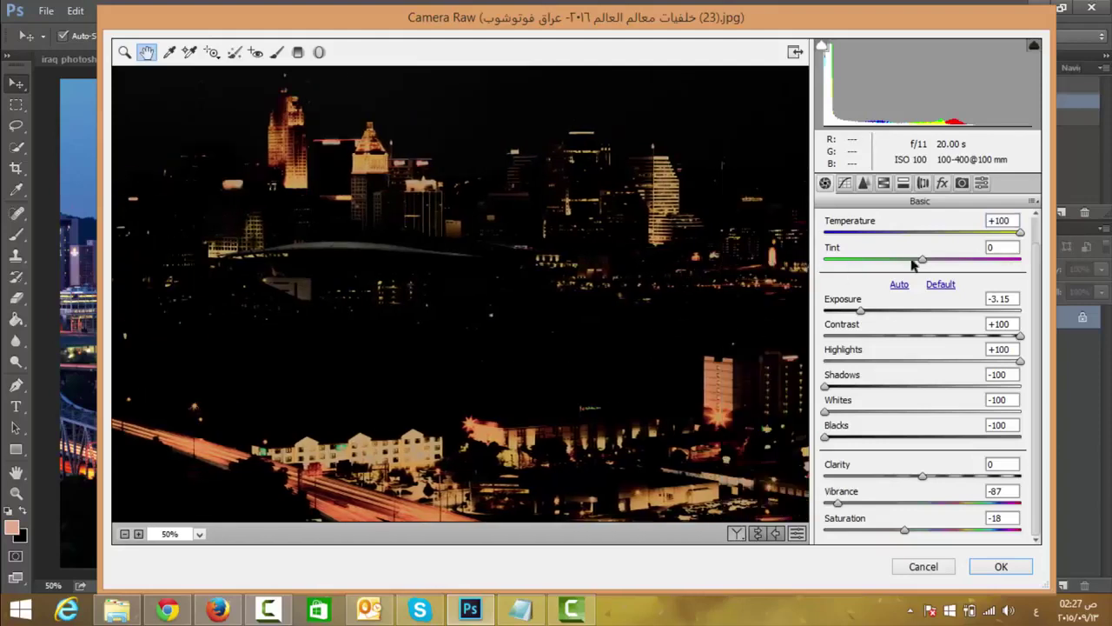
# At 33% zoom, drop Saturation to -31, lift Shadows to +100 and set Whites to -100
pyautogui.moveTo(905, 529); pyautogui.dragTo(895, 532)
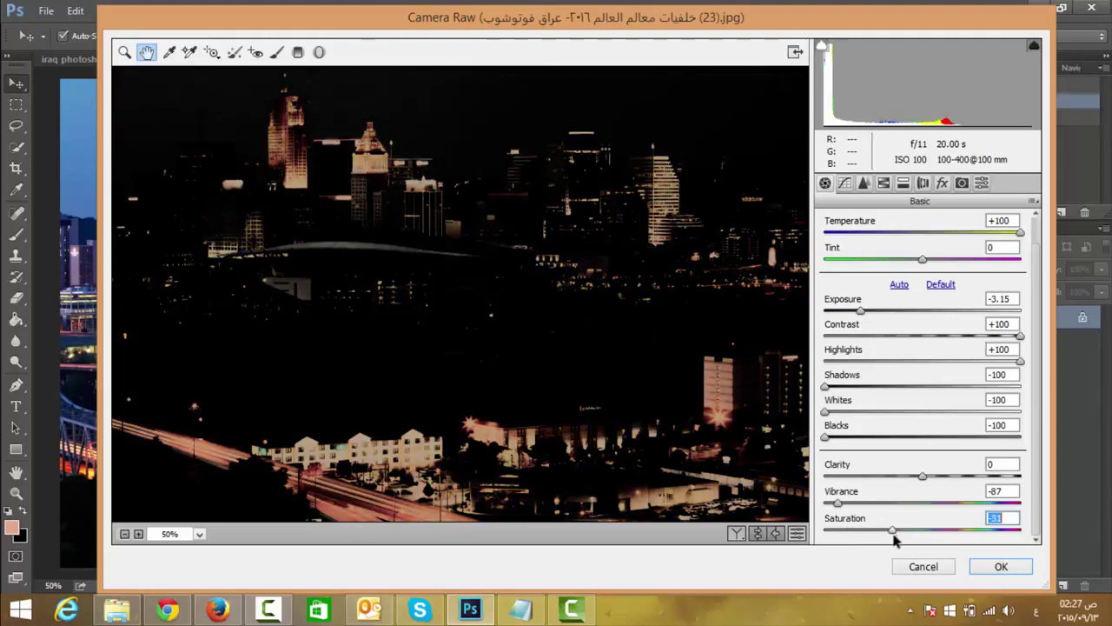
pyautogui.click(200, 534)
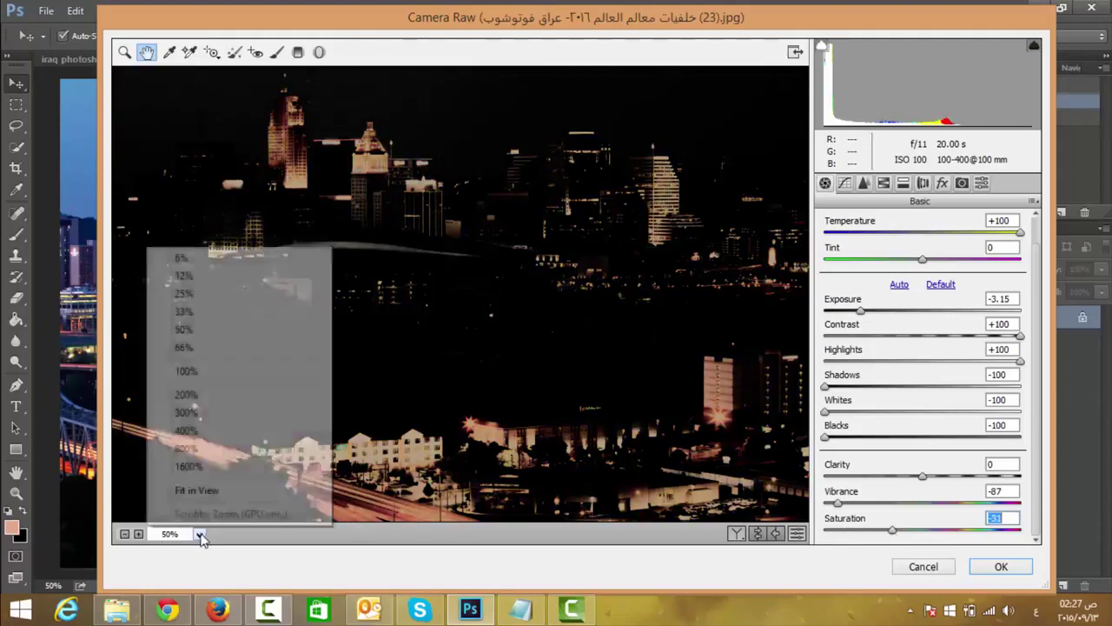
pyautogui.click(210, 313)
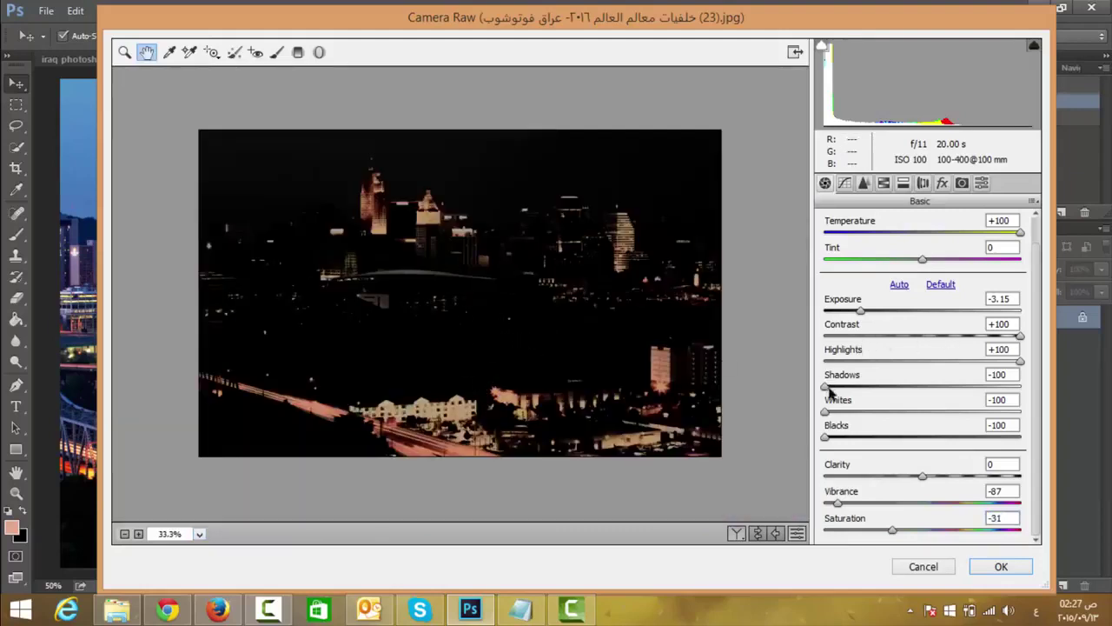
pyautogui.moveTo(826, 388)
pyautogui.mouseDown()
pyautogui.moveTo(936, 385)
pyautogui.moveTo(1057, 405)
pyautogui.mouseUp()
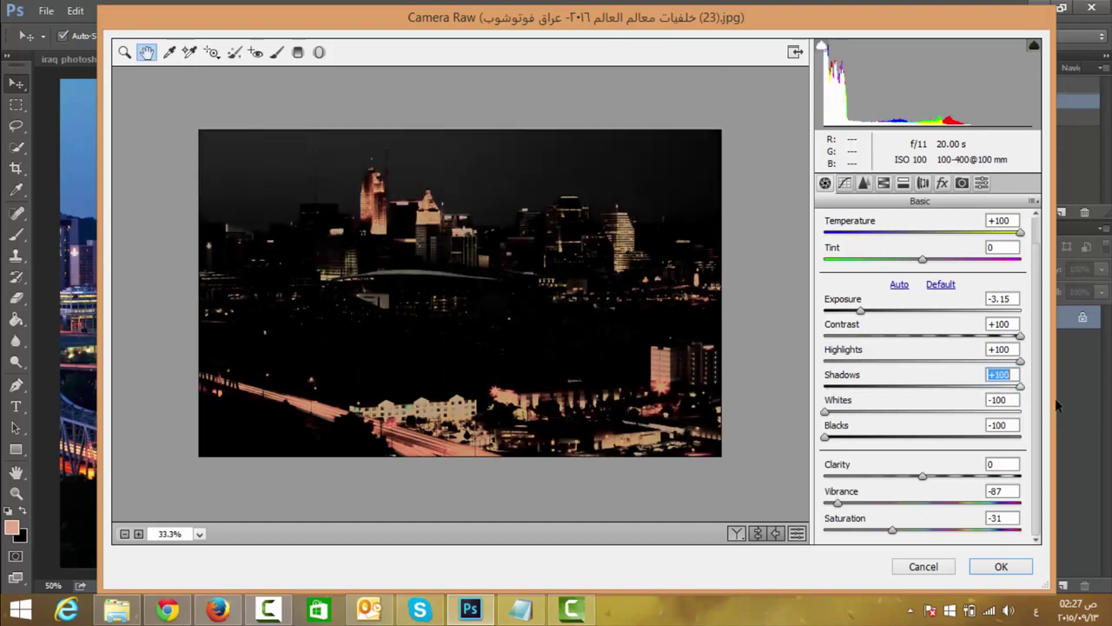
pyautogui.moveTo(825, 412)
pyautogui.mouseDown()
pyautogui.moveTo(962, 435)
pyautogui.moveTo(897, 437)
pyautogui.mouseUp()
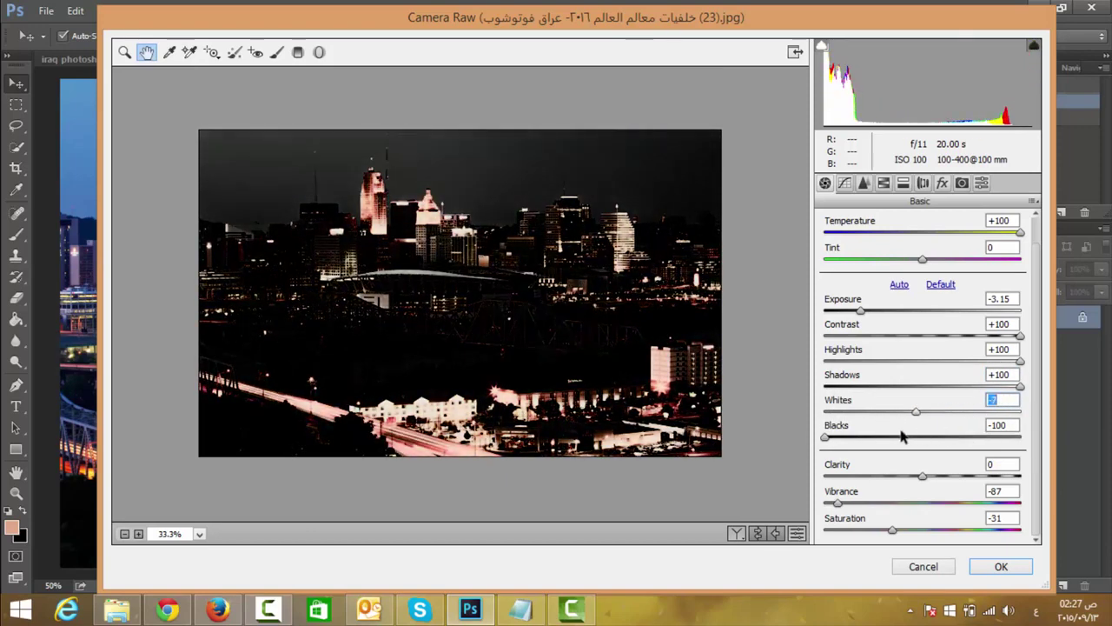
pyautogui.moveTo(827, 438); pyautogui.dragTo(969, 449)
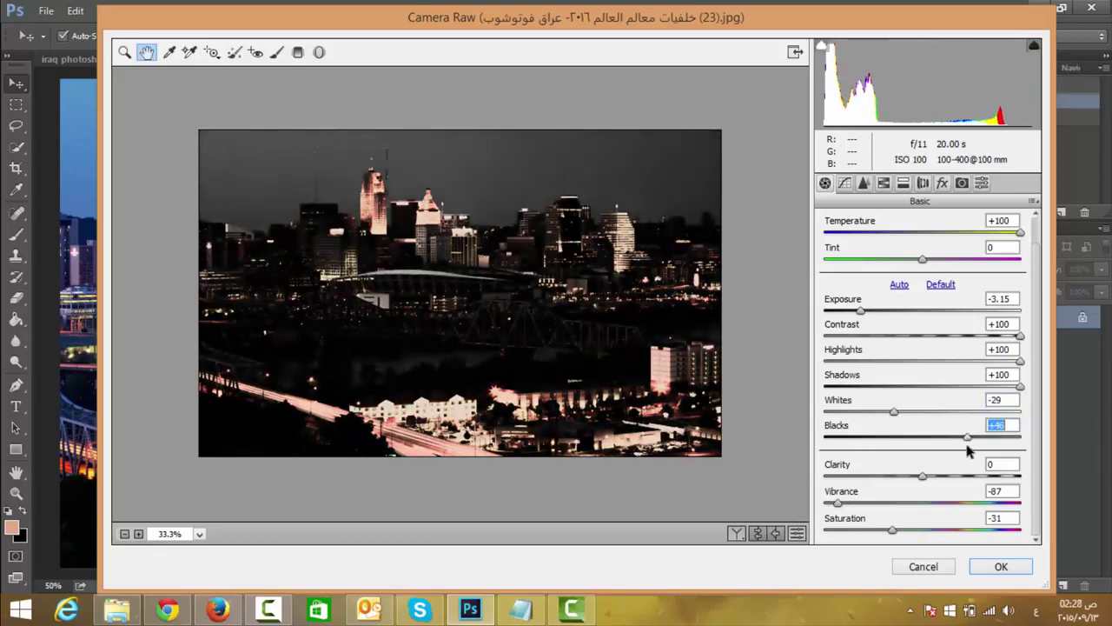
pyautogui.moveTo(895, 413); pyautogui.dragTo(821, 413)
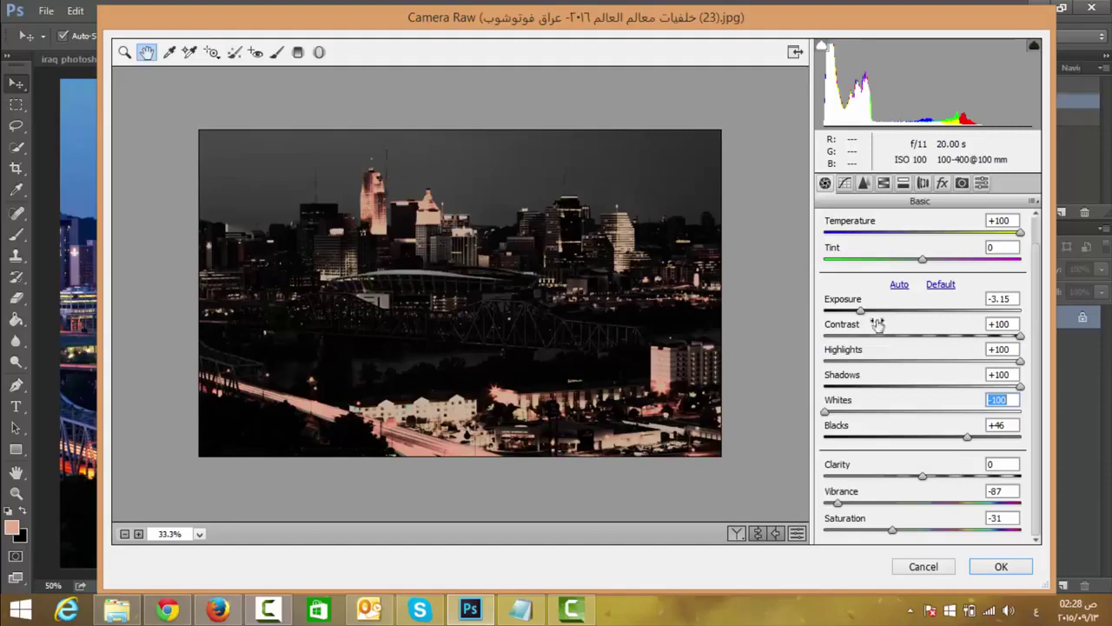
# Darken Exposure to -3.90, tweak Contrast and Saturation, and apply the Camera Raw filter
pyautogui.moveTo(860, 313); pyautogui.dragTo(845, 315)
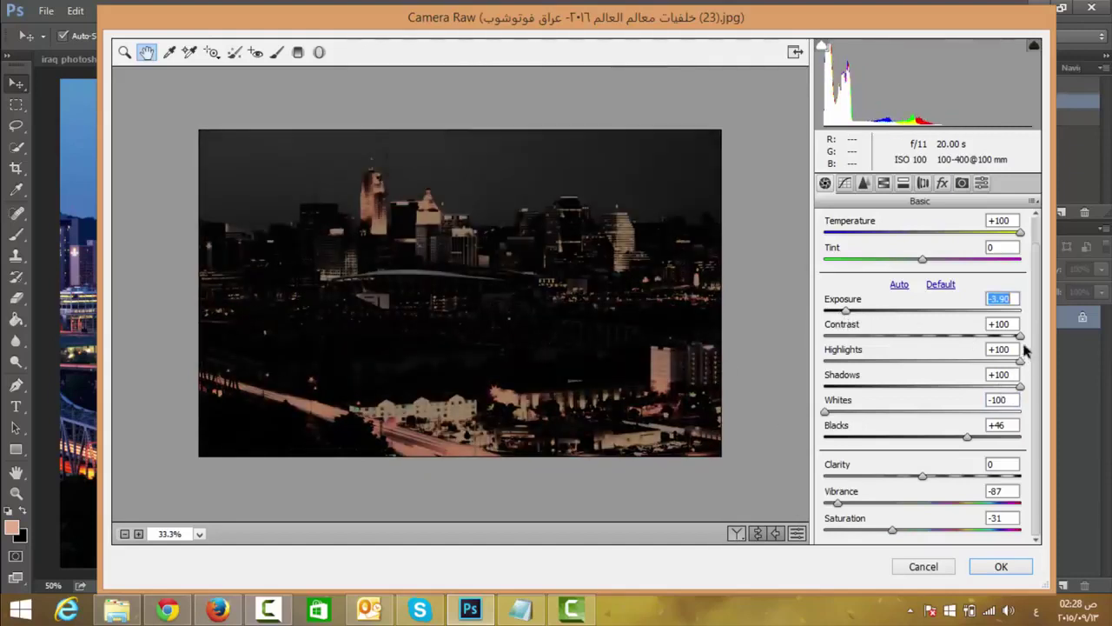
pyautogui.moveTo(1020, 342)
pyautogui.mouseDown()
pyautogui.moveTo(971, 348)
pyautogui.moveTo(1032, 351)
pyautogui.mouseUp()
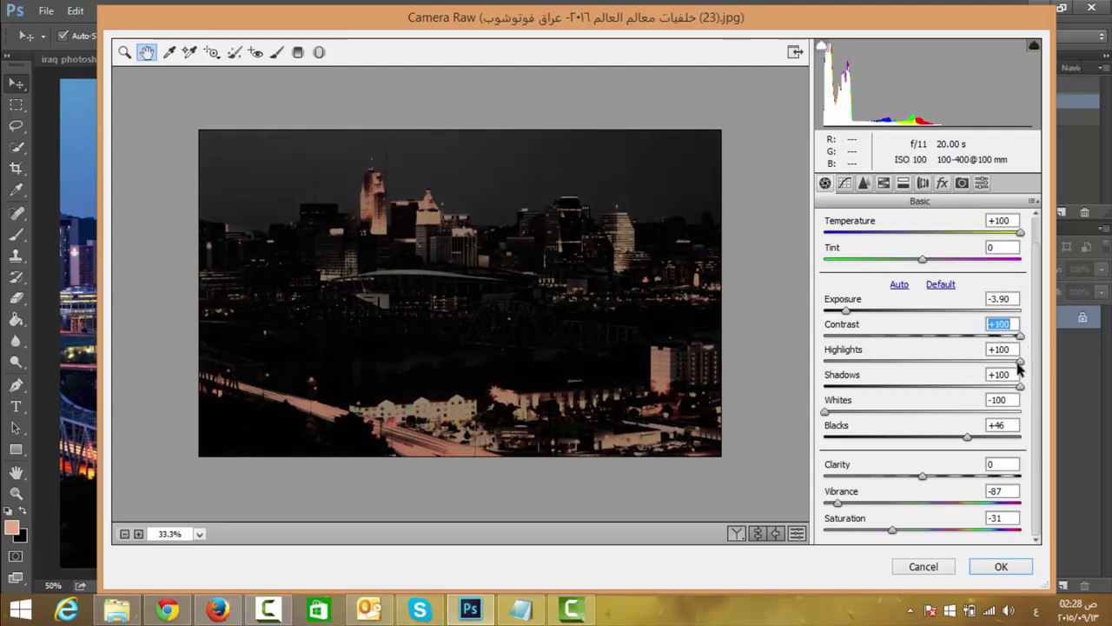
pyautogui.moveTo(893, 534)
pyautogui.mouseDown()
pyautogui.moveTo(923, 535)
pyautogui.moveTo(911, 533)
pyautogui.mouseUp()
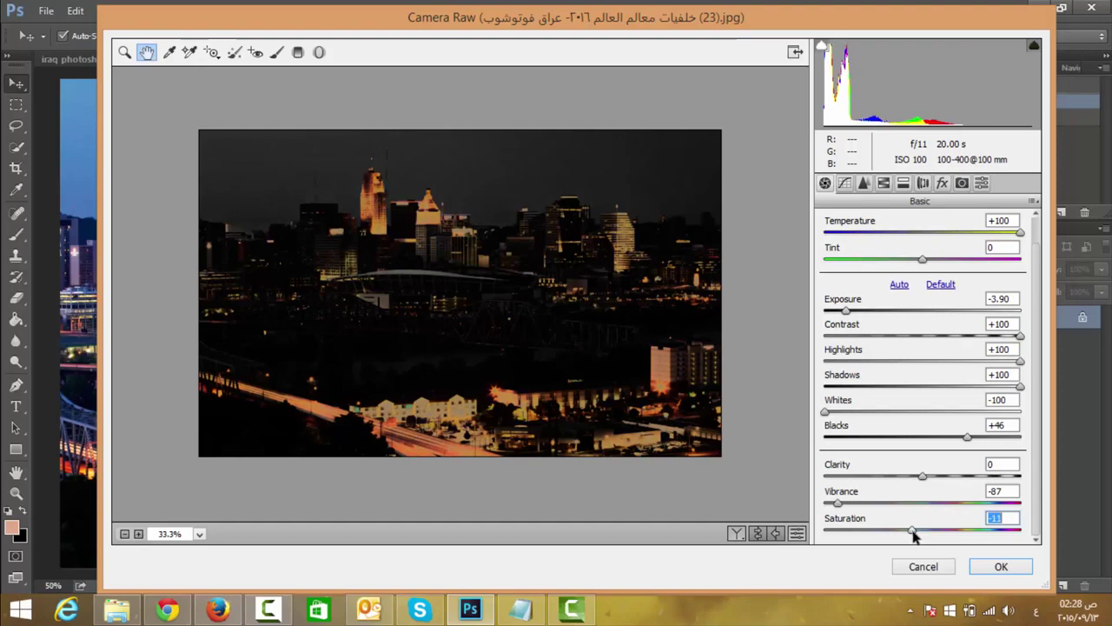
pyautogui.click(1004, 566)
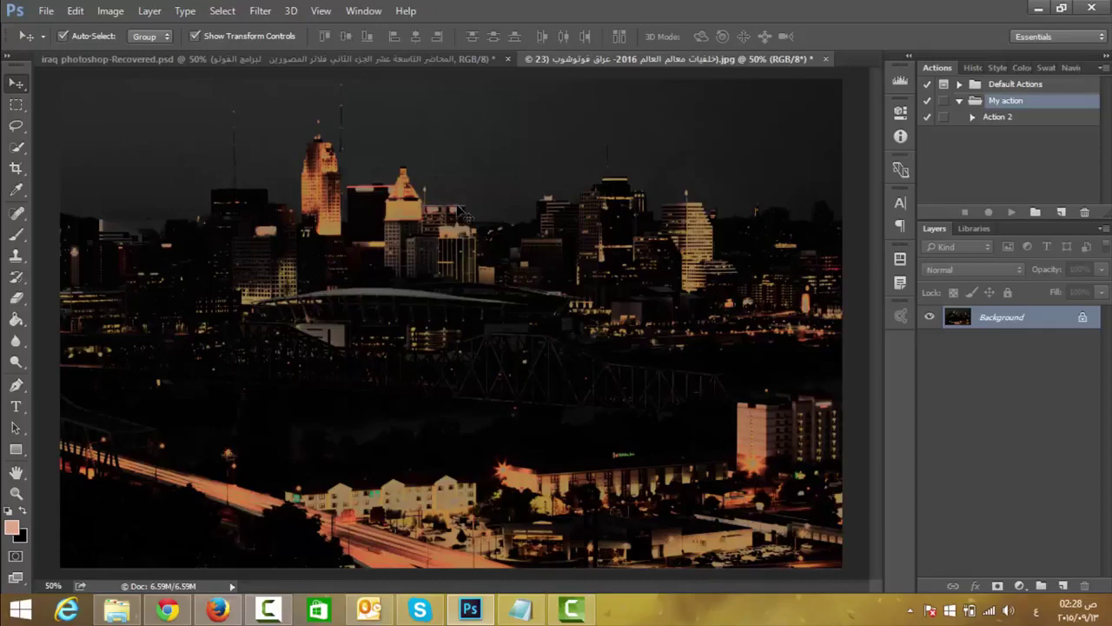
# Undo to compare with the original, then reopen the Camera Raw Filter
pyautogui.hotkey('ctrl', 'z')
pyautogui.hotkey('ctrl', 'z')
pyautogui.hotkey('ctrl', 'z')
pyautogui.hotkey('ctrl', 'z')
pyautogui.hotkey('ctrl', 'z')
pyautogui.hotkey('ctrl', 'z')
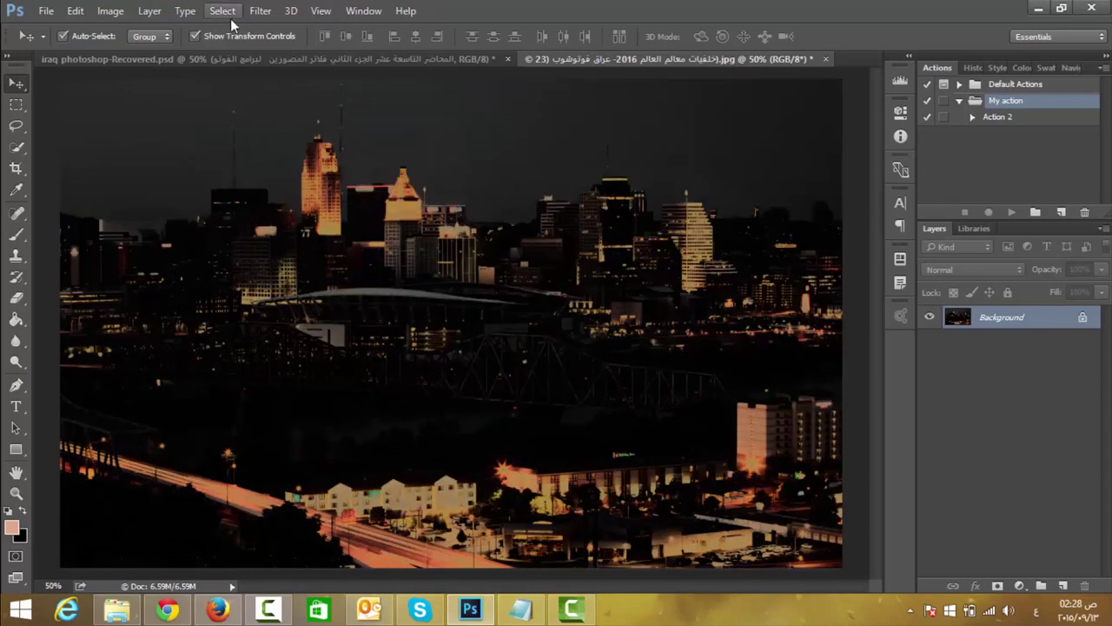
pyautogui.click(259, 10)
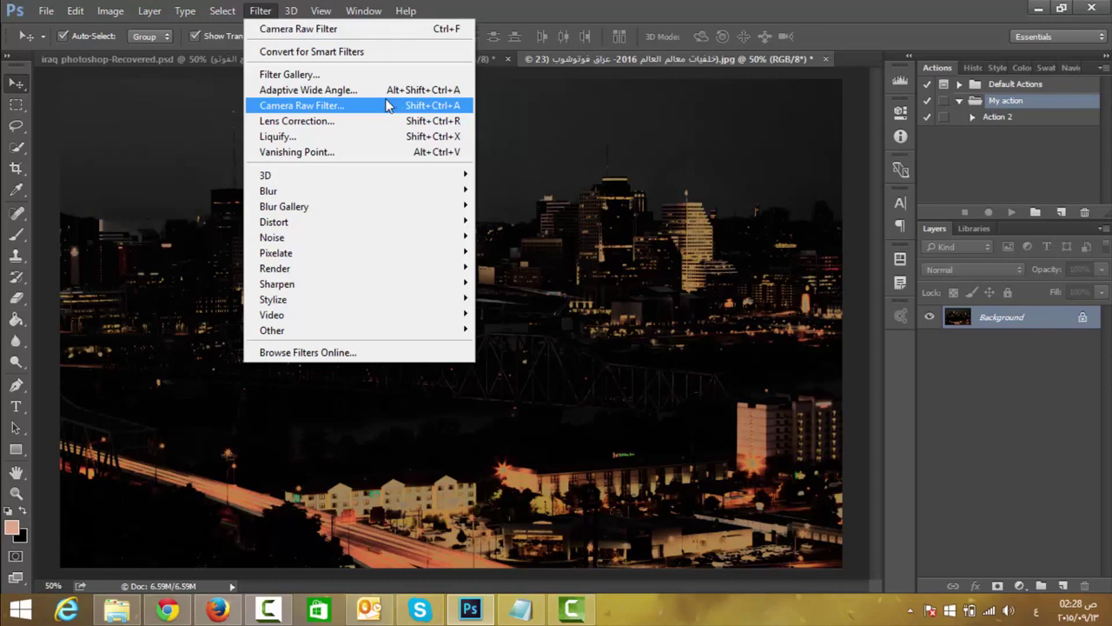
pyautogui.click(341, 106)
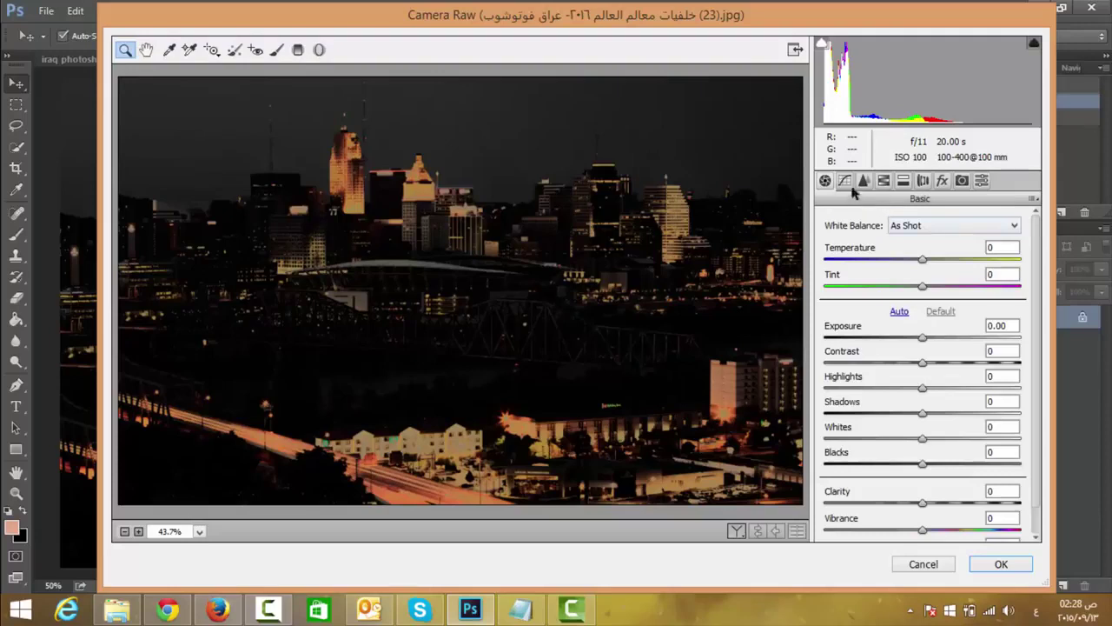
# Apply a Tone Curve of Highlights +100, Lights +48, Darks -22 and Shadows +38
pyautogui.click(845, 180)
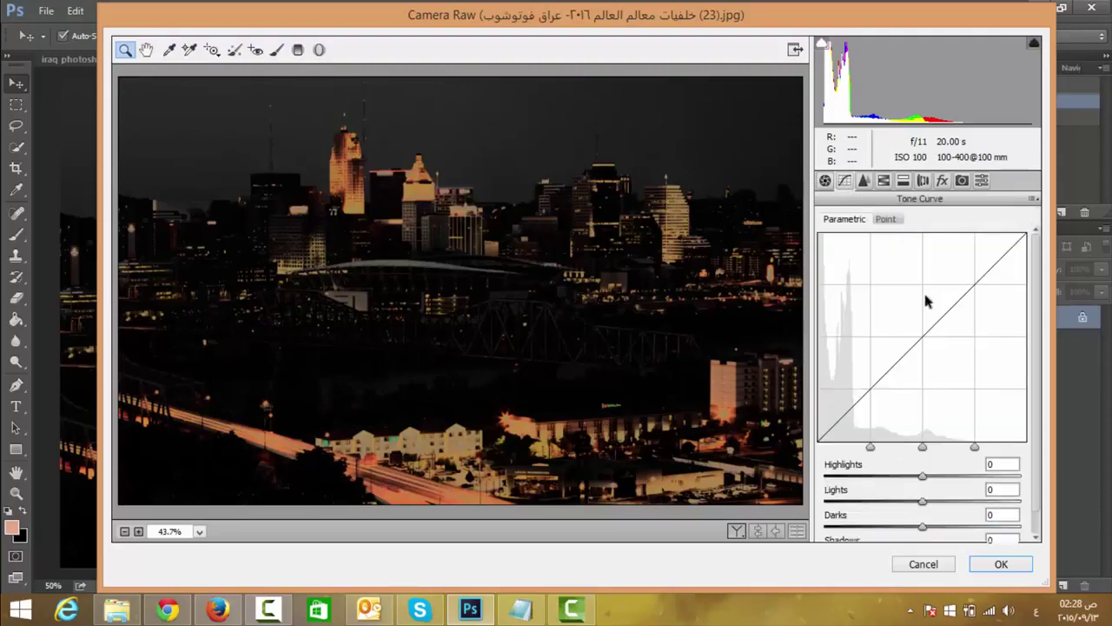
pyautogui.moveTo(925, 477); pyautogui.dragTo(1021, 480)
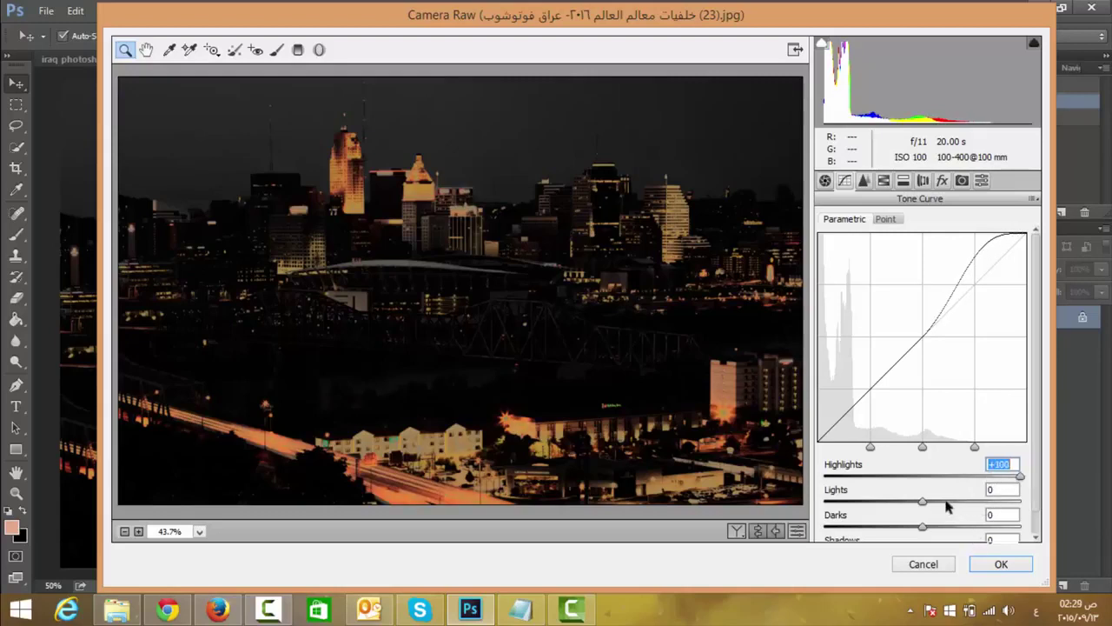
pyautogui.moveTo(947, 508)
pyautogui.mouseDown()
pyautogui.moveTo(996, 504)
pyautogui.moveTo(909, 513)
pyautogui.moveTo(1047, 506)
pyautogui.mouseUp()
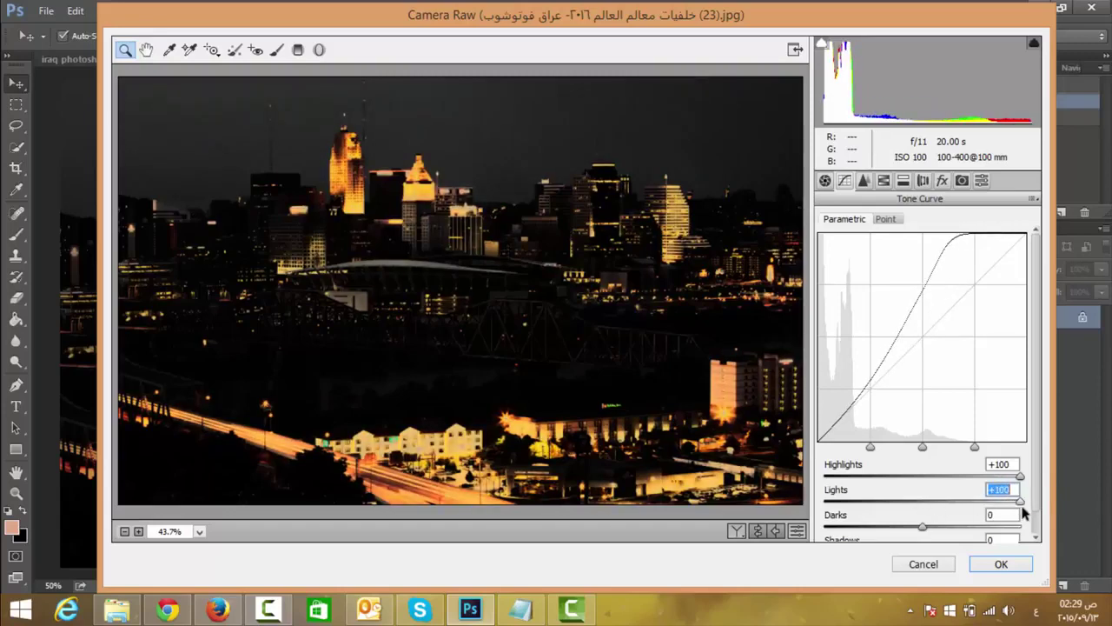
pyautogui.moveTo(1017, 506)
pyautogui.mouseDown()
pyautogui.moveTo(879, 506)
pyautogui.moveTo(976, 527)
pyautogui.moveTo(960, 528)
pyautogui.mouseUp()
pyautogui.scroll(-1, 917, 396)
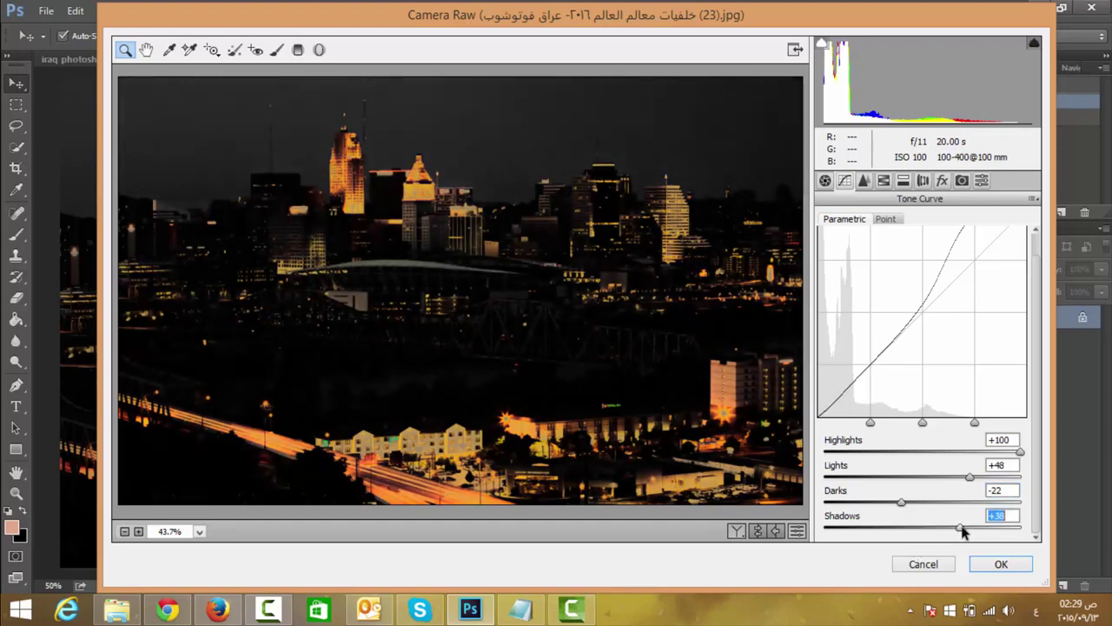
pyautogui.click(1013, 563)
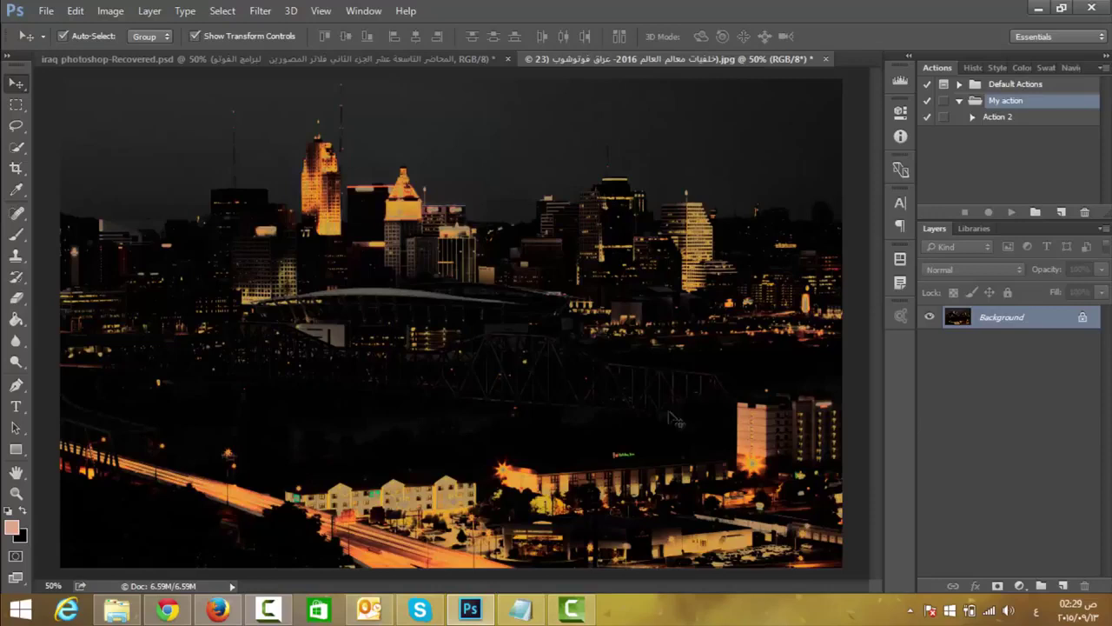
pyautogui.click(255, 14)
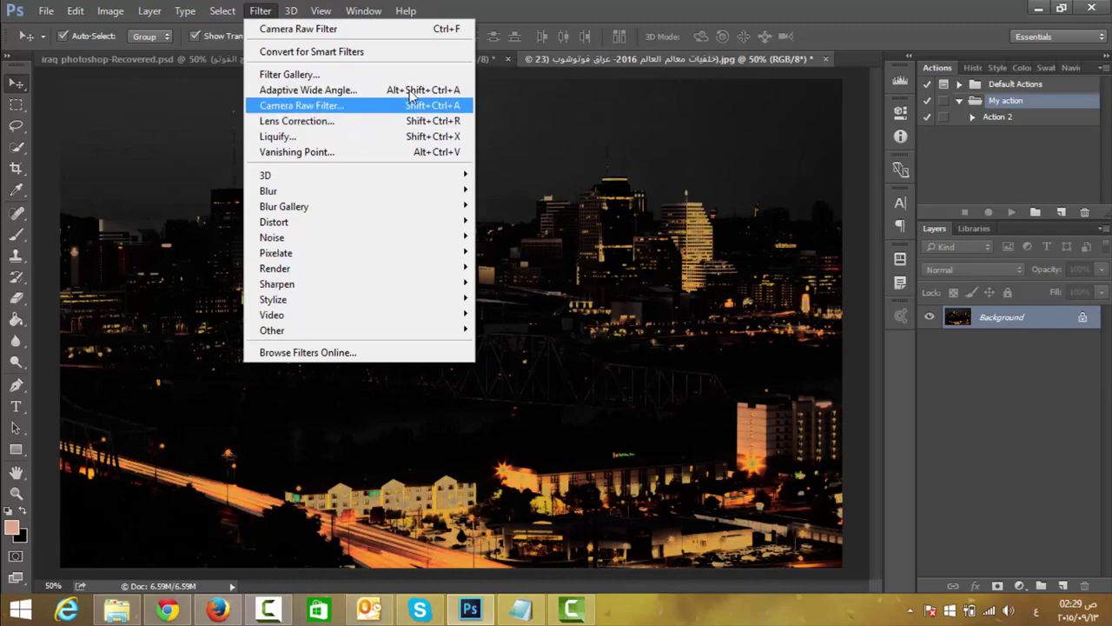
pyautogui.click(370, 106)
pyautogui.hotkey('ctrl', 'shift', 'a')
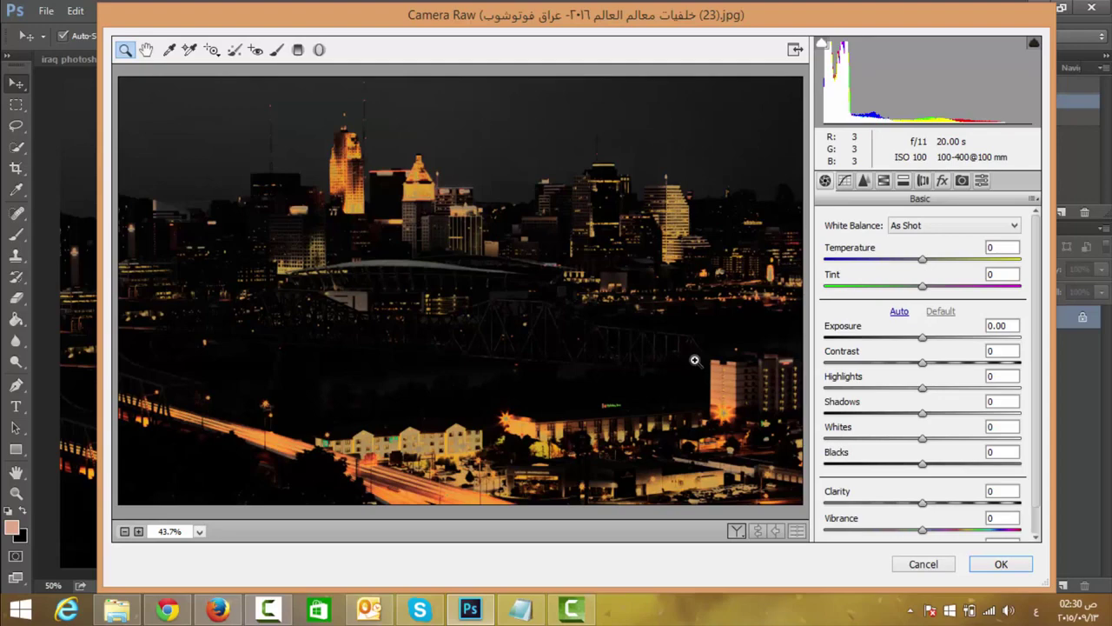
pyautogui.click(921, 565)
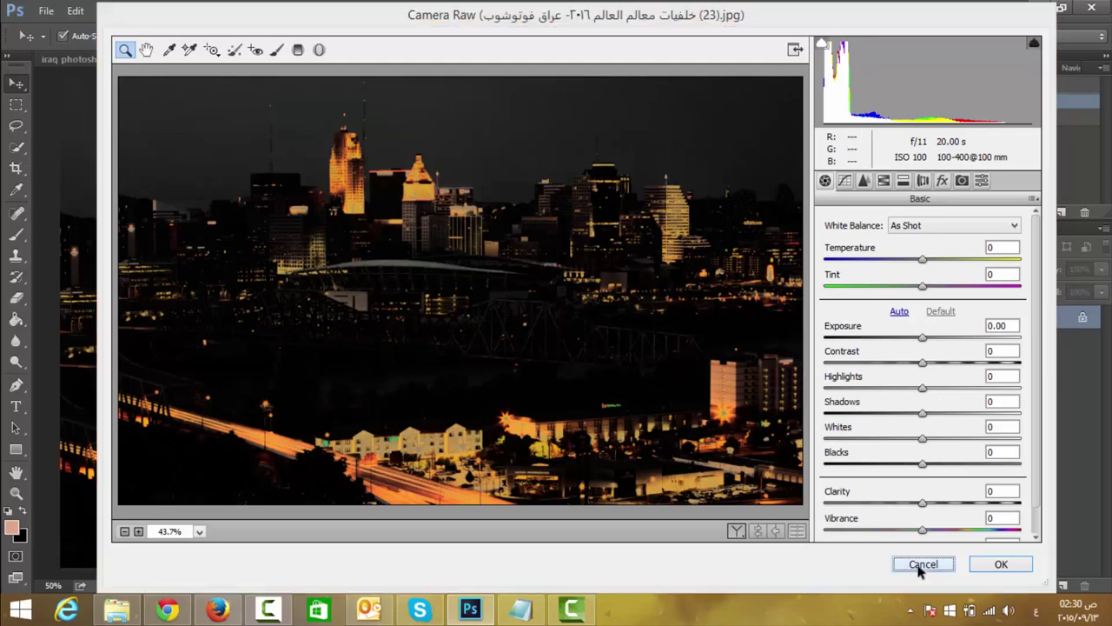
# Apply Lens Correction with a Remove Distortion drag that warps the skyline
pyautogui.click(259, 10)
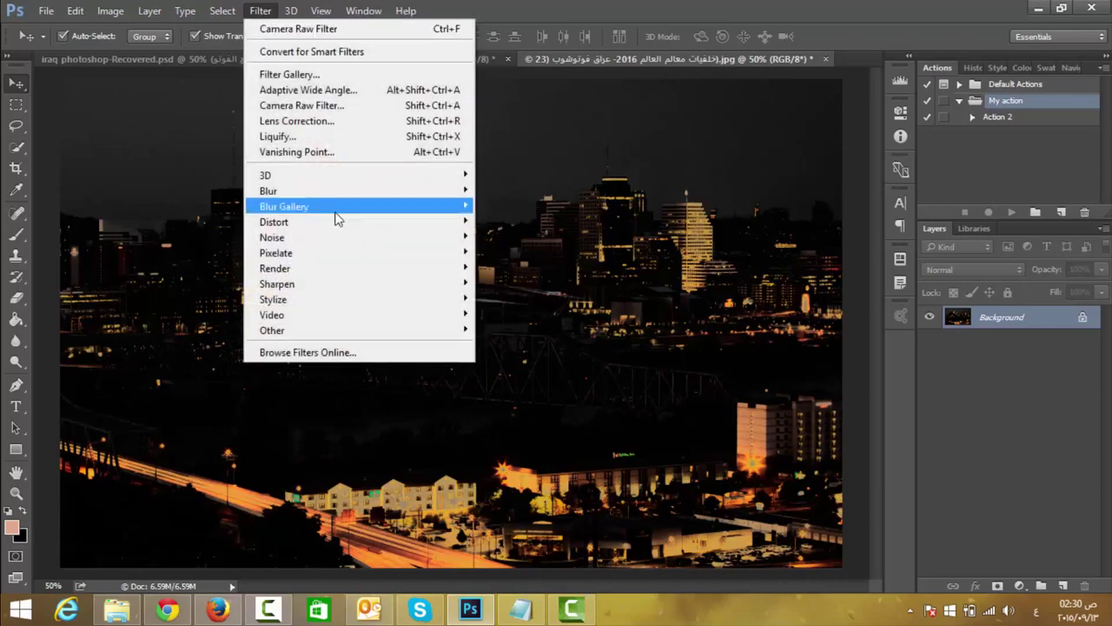
pyautogui.click(324, 124)
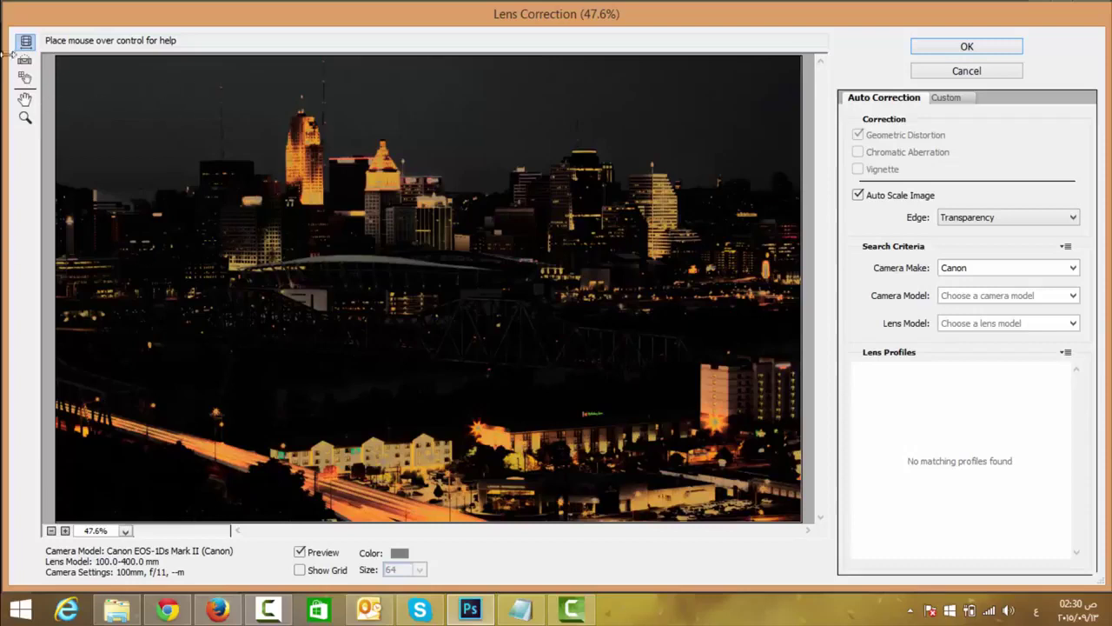
pyautogui.moveTo(336, 185); pyautogui.dragTo(375, 208)
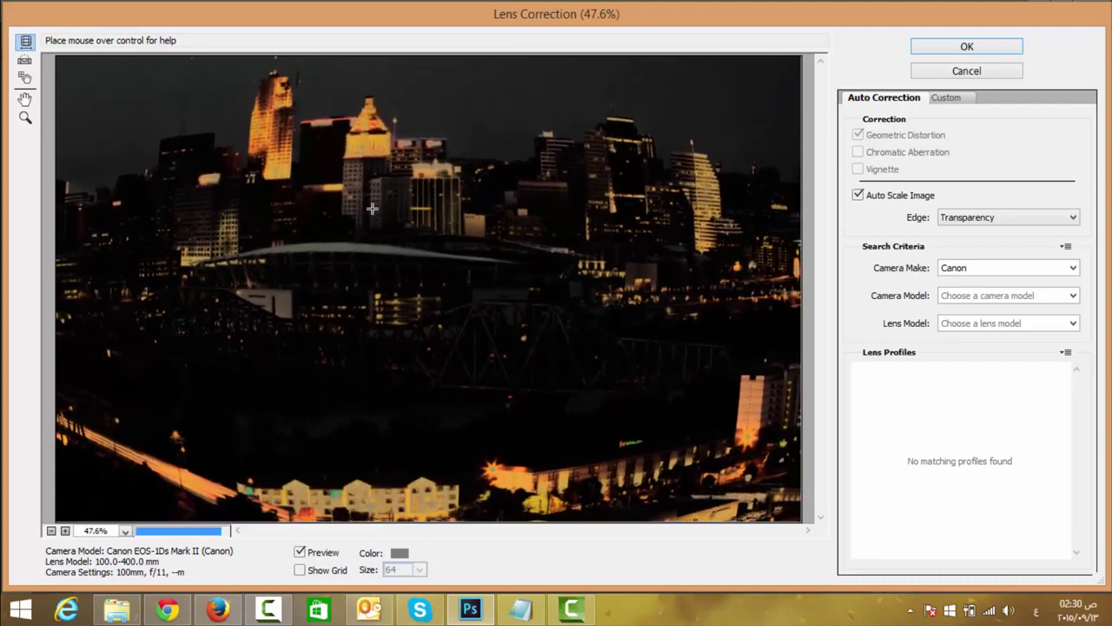
pyautogui.click(1002, 45)
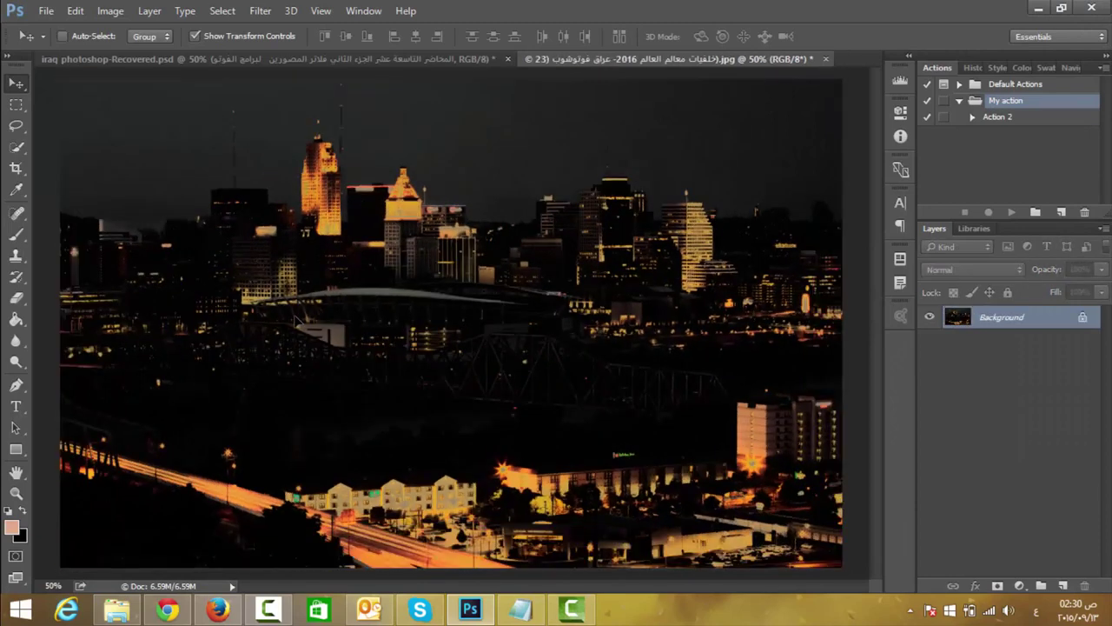
# Undo the lens correction, then reopen Lens Correction with the Straighten tool selected
pyautogui.hotkey('ctrl', 'z')
pyautogui.hotkey('ctrl', 'z')
pyautogui.hotkey('ctrl', 'z')
pyautogui.click(258, 11)
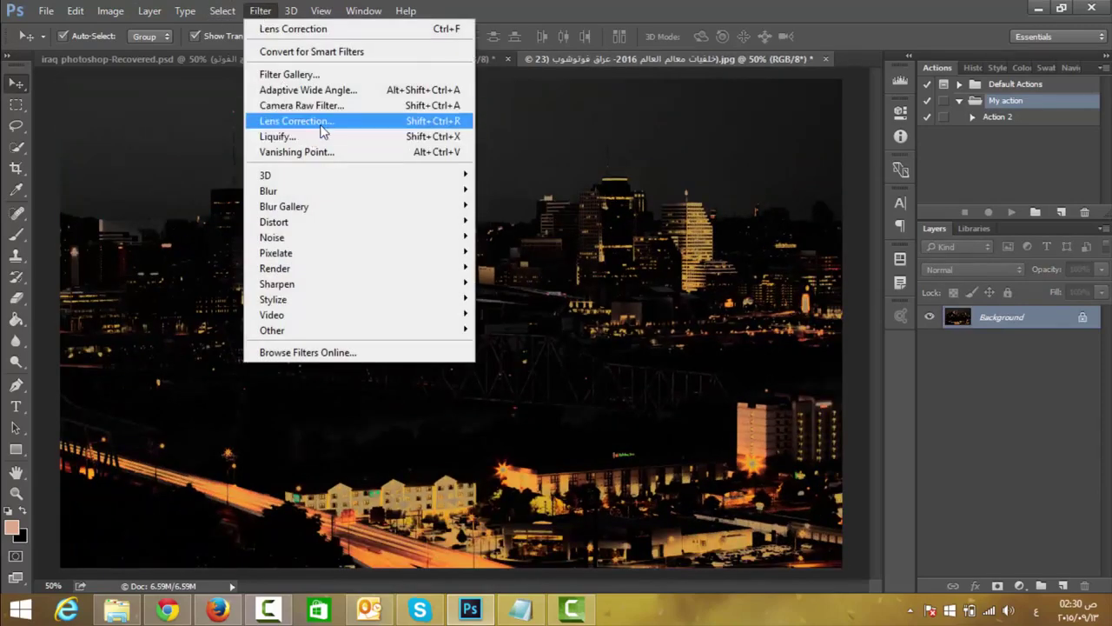
pyautogui.click(300, 121)
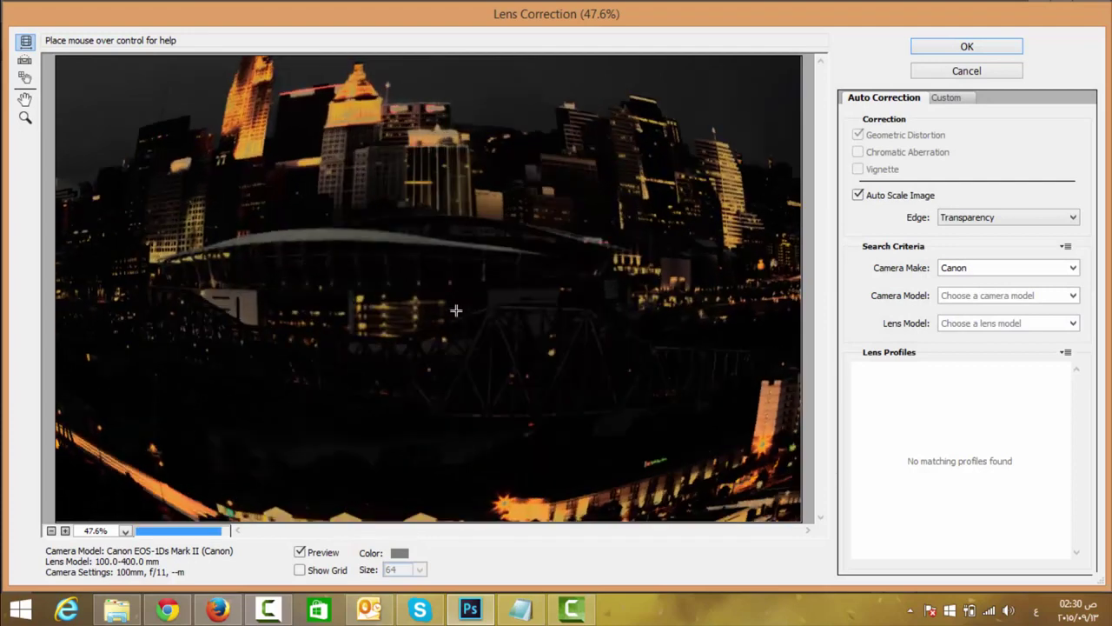
pyautogui.click(24, 60)
# Straighten the skyline by rotation and load the previous Custom correction settings
pyautogui.moveTo(432, 309)
pyautogui.mouseDown()
pyautogui.moveTo(380, 269)
pyautogui.moveTo(402, 286)
pyautogui.mouseUp()
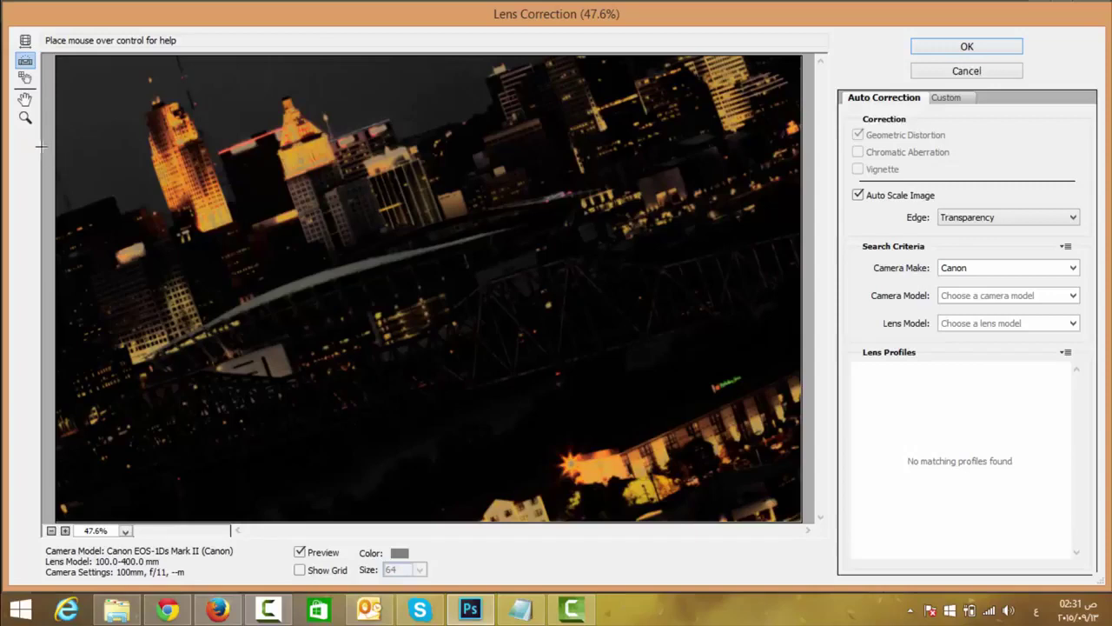
pyautogui.click(949, 100)
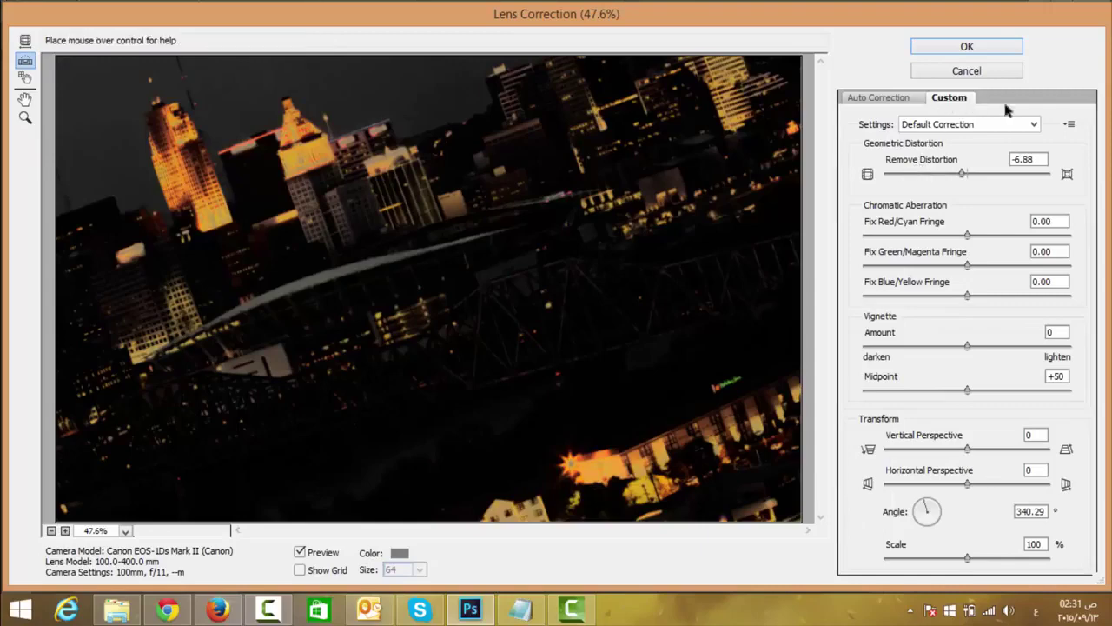
pyautogui.click(966, 125)
pyautogui.click(958, 152)
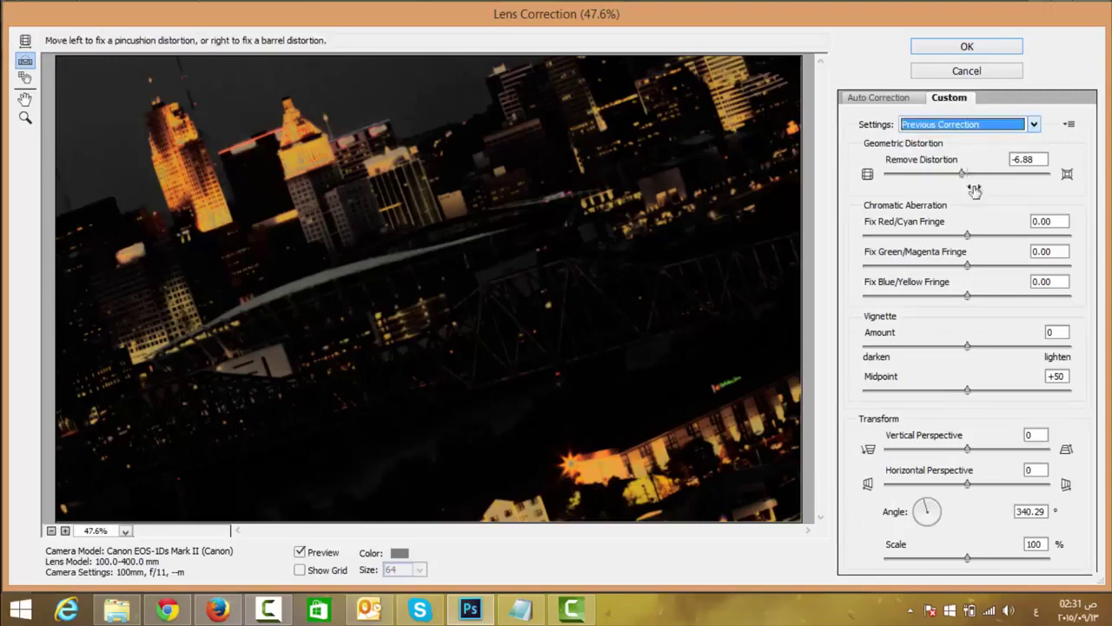
# Apply distortion +24, red/cyan fringe -63.49, vignette -40 and a horizontal perspective shift
pyautogui.click(974, 176)
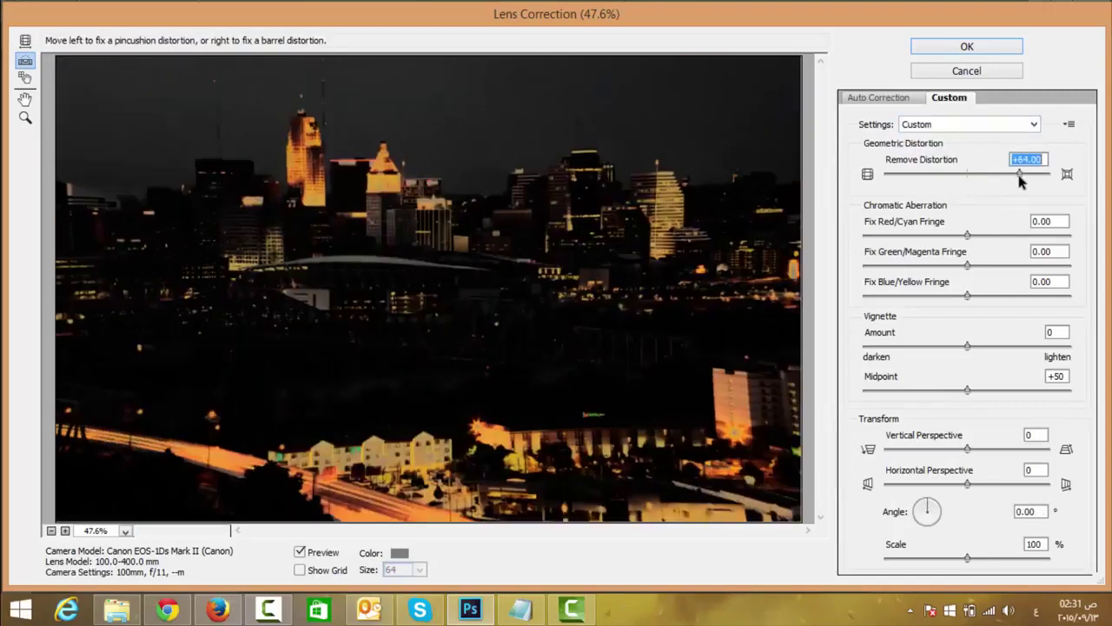
pyautogui.moveTo(973, 176); pyautogui.dragTo(988, 178)
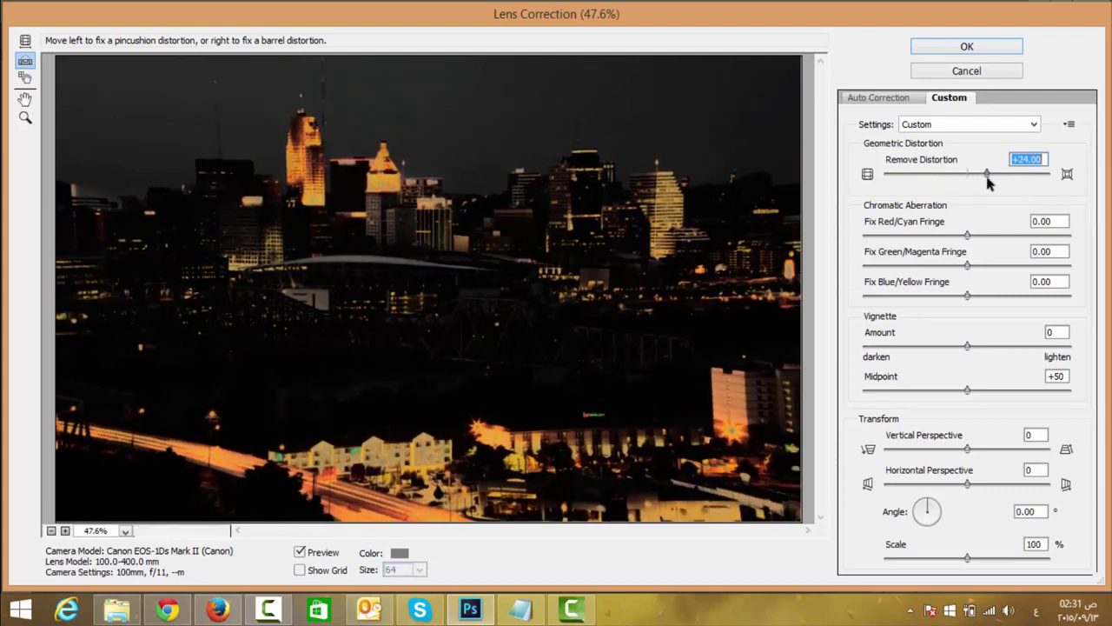
pyautogui.moveTo(968, 233); pyautogui.dragTo(903, 245)
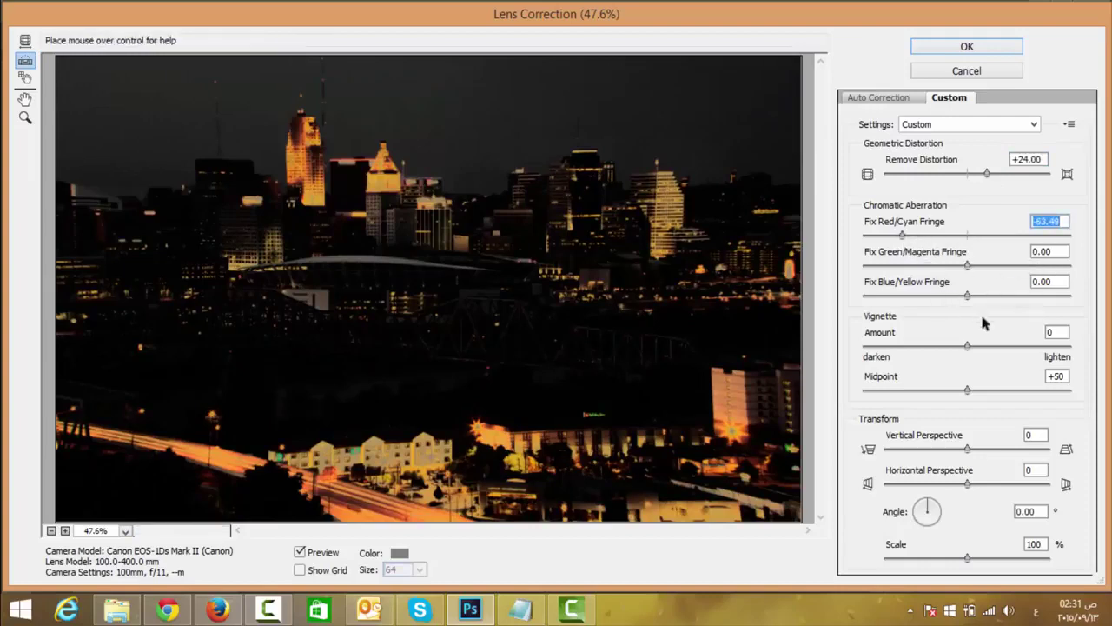
pyautogui.click(968, 348)
pyautogui.moveTo(968, 348); pyautogui.dragTo(927, 347)
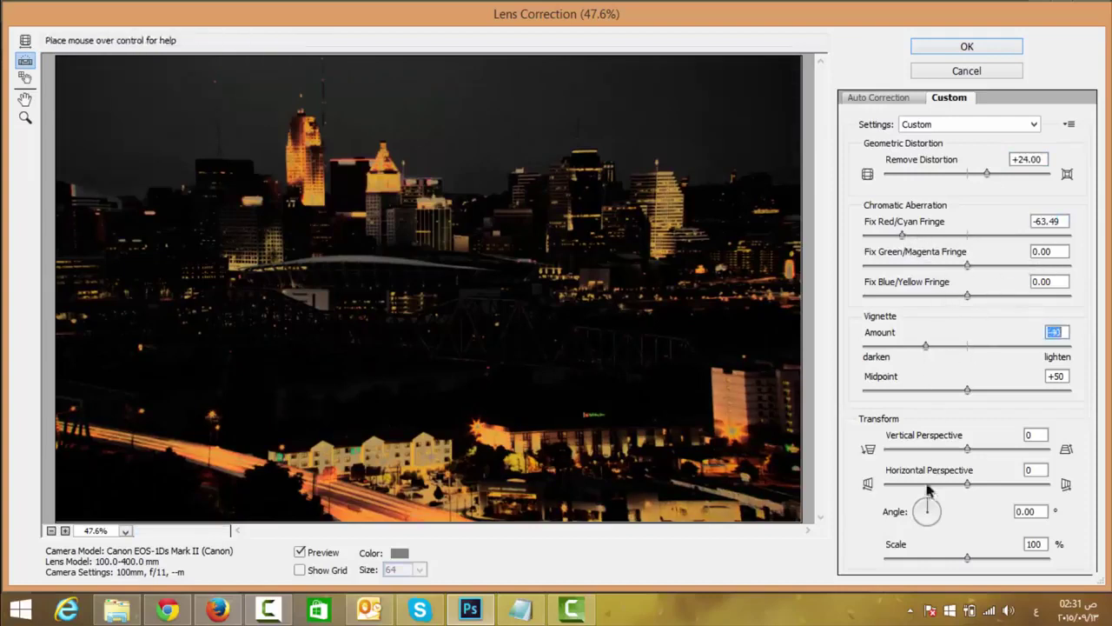
pyautogui.moveTo(968, 484)
pyautogui.mouseDown()
pyautogui.moveTo(930, 487)
pyautogui.moveTo(1011, 489)
pyautogui.mouseUp()
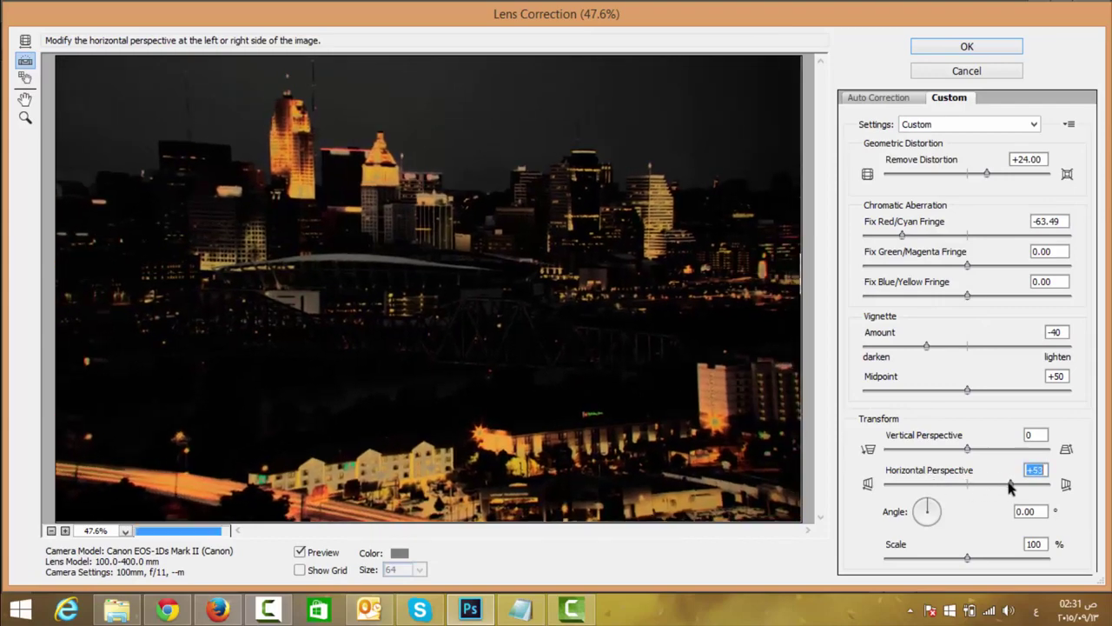
pyautogui.click(983, 45)
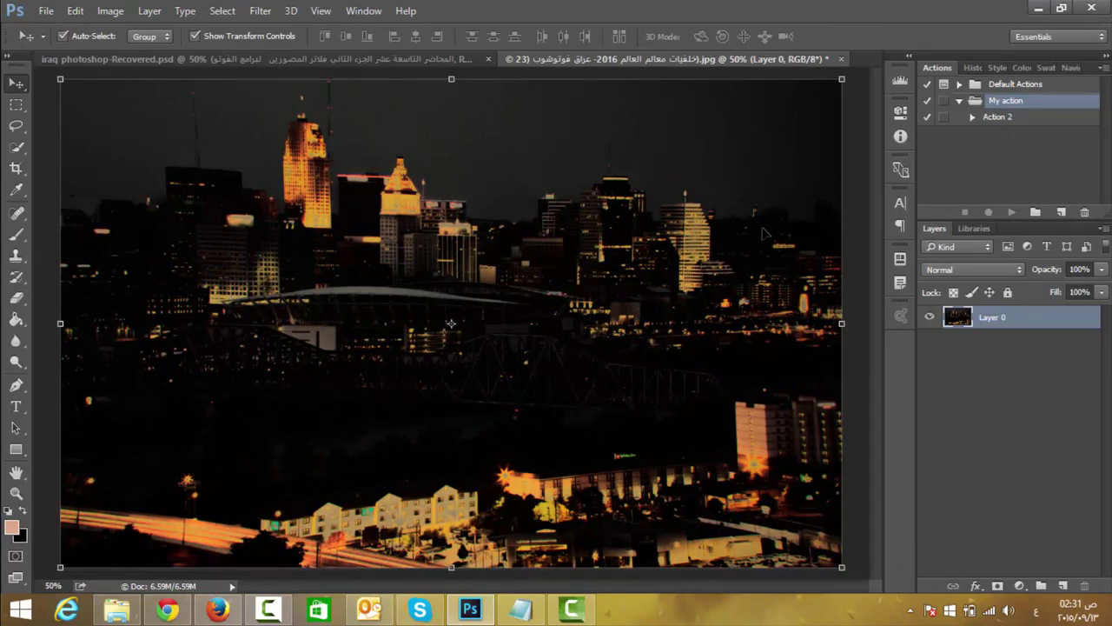
# Toggle undo to compare, then revert the custom lens correction
pyautogui.hotkey('ctrl', 'z')
pyautogui.hotkey('ctrl', 'z')
pyautogui.hotkey('ctrl', 'z')
pyautogui.hotkey('ctrl', 'z')
pyautogui.hotkey('ctrl', 'z')
pyautogui.hotkey('ctrl', 'z')
pyautogui.hotkey('ctrl', 'z')
pyautogui.hotkey('ctrl', 'z')
pyautogui.hotkey('ctrl', 'z')
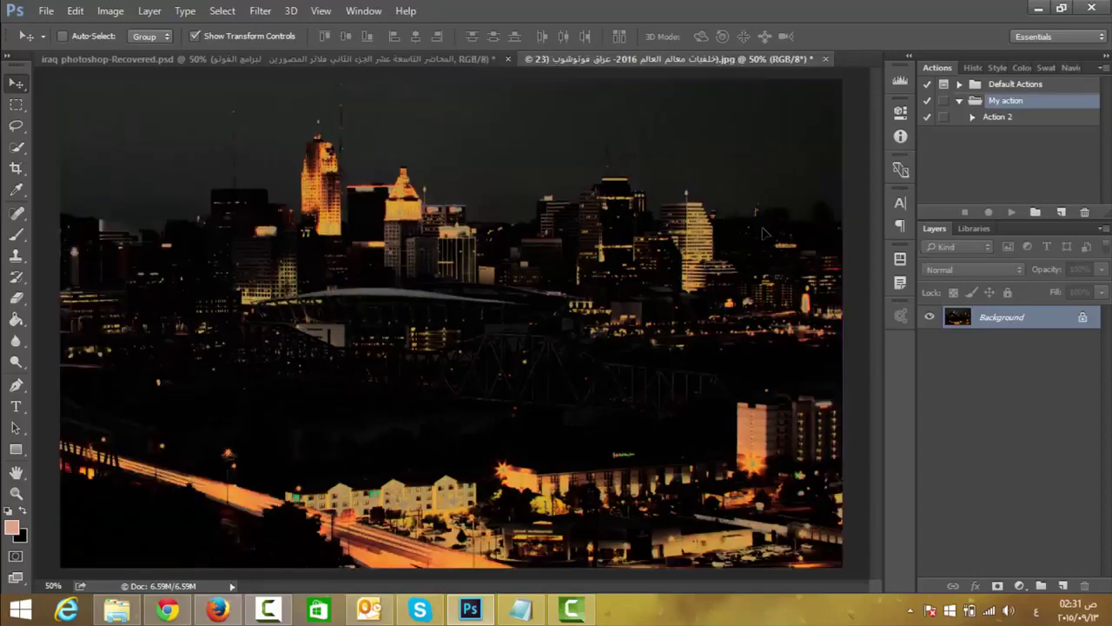
pyautogui.hotkey('ctrl', 'z')
pyautogui.hotkey('ctrl', 'z')
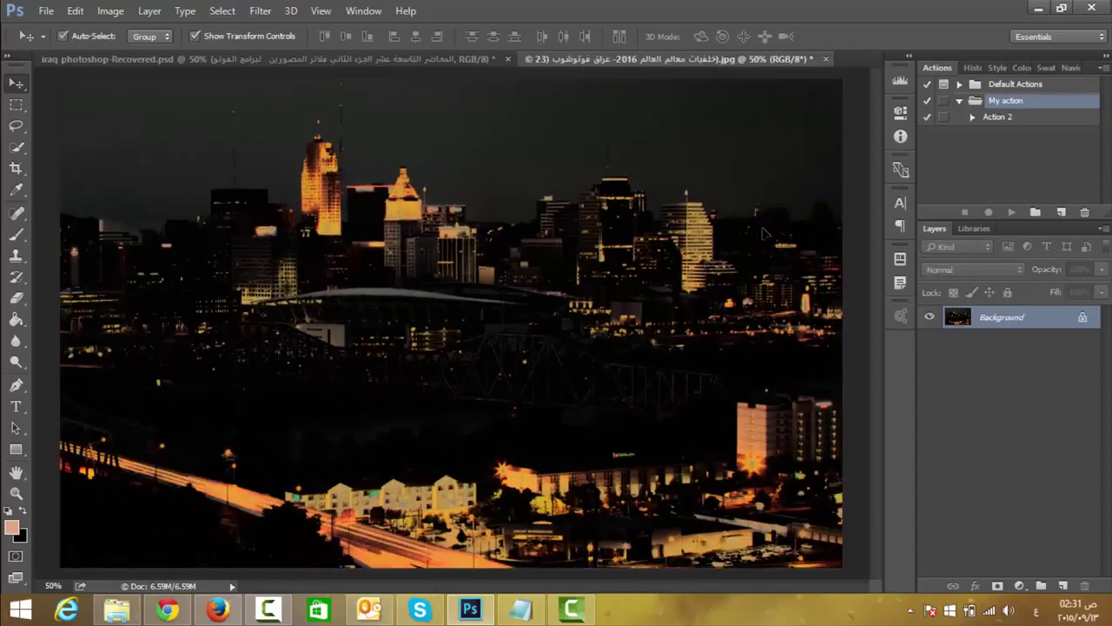